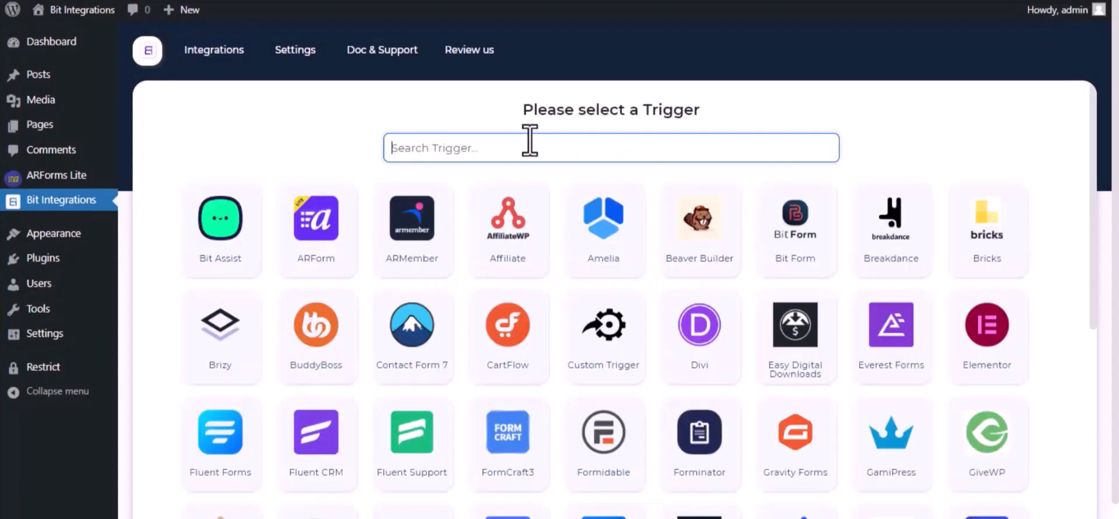
# - Search the triggers for ARForm, select it, choose Contact Form as the form and continue
pyautogui.write('Ar')
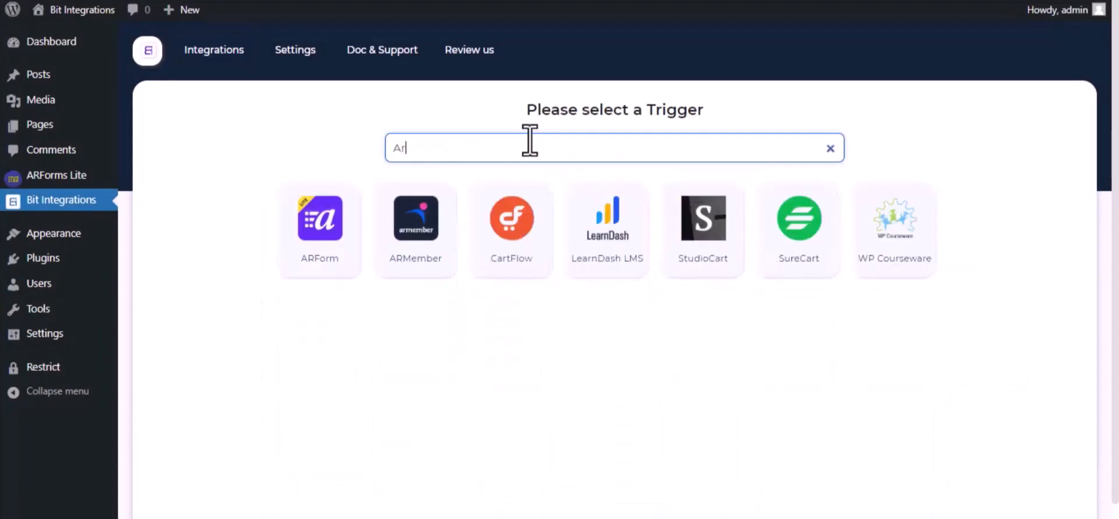
pyautogui.write('fo')
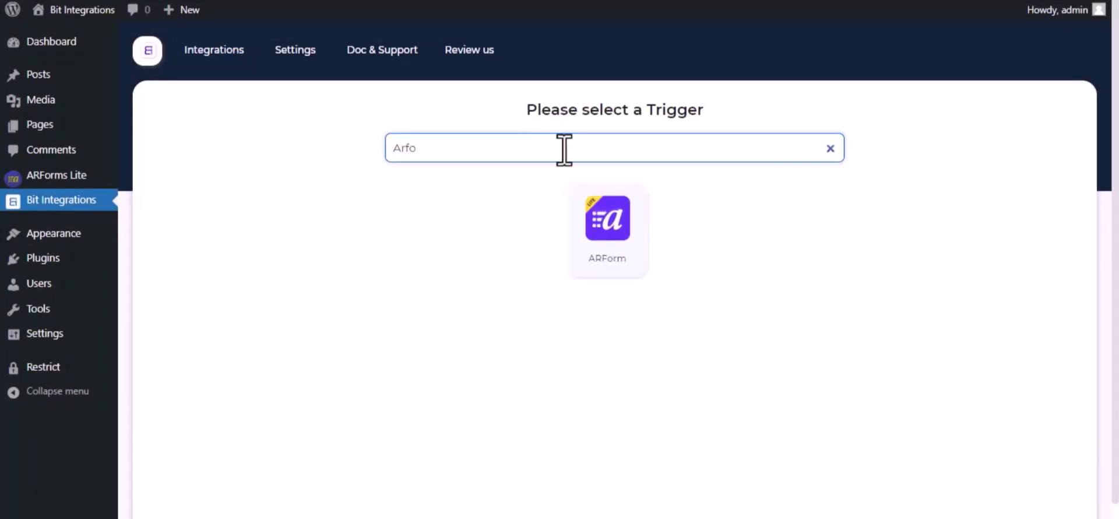
pyautogui.click(609, 233)
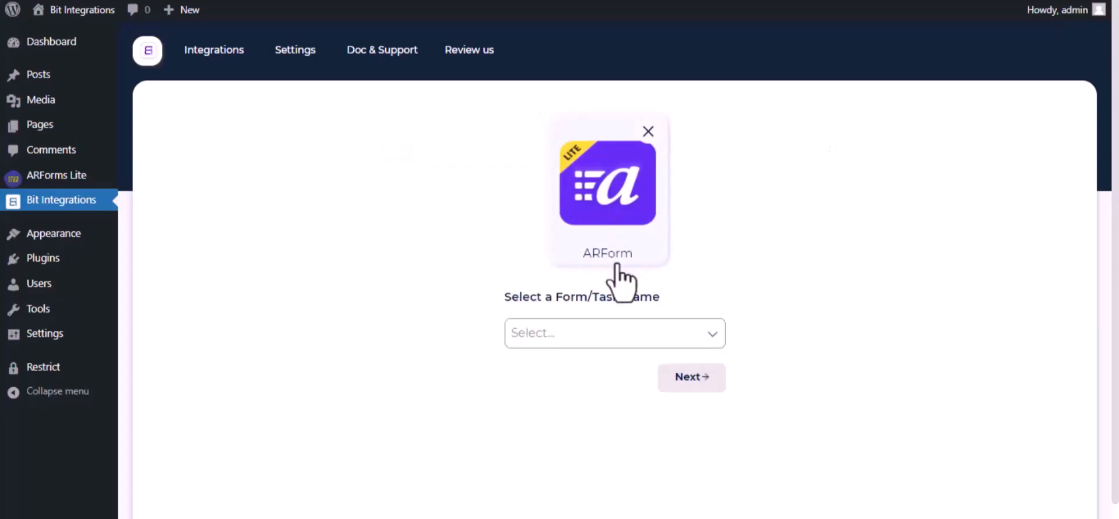
pyautogui.click(617, 346)
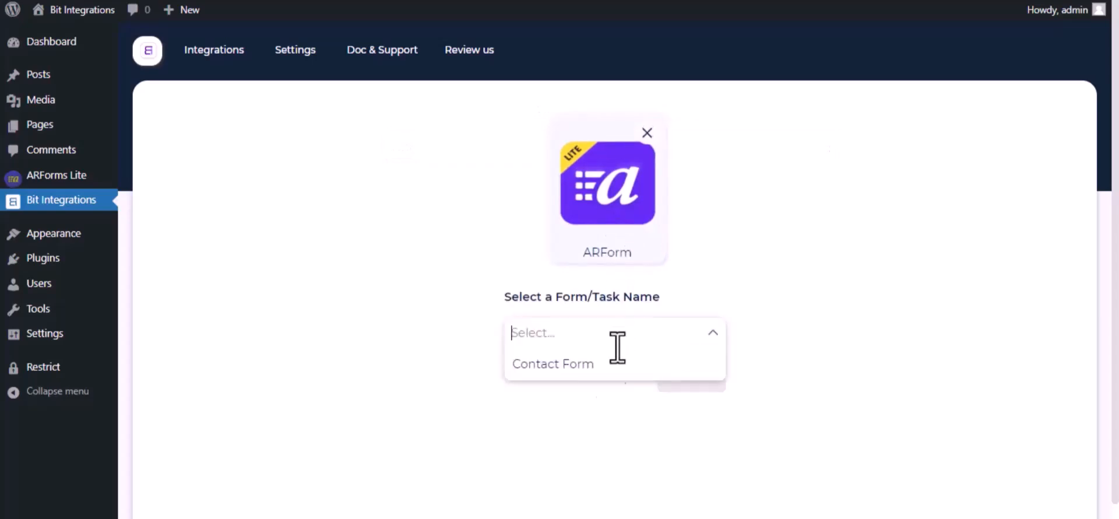
pyautogui.click(592, 367)
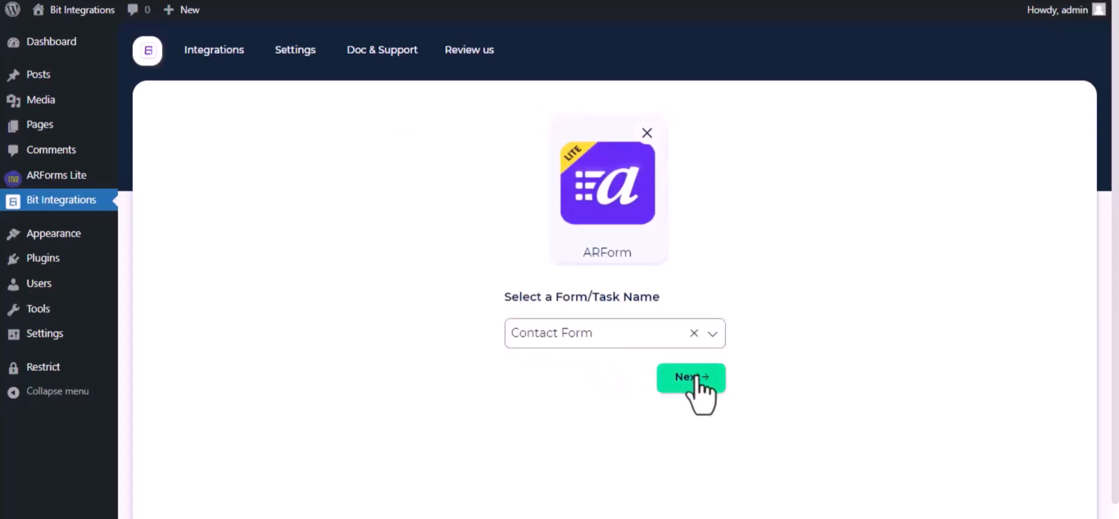
pyautogui.click(696, 379)
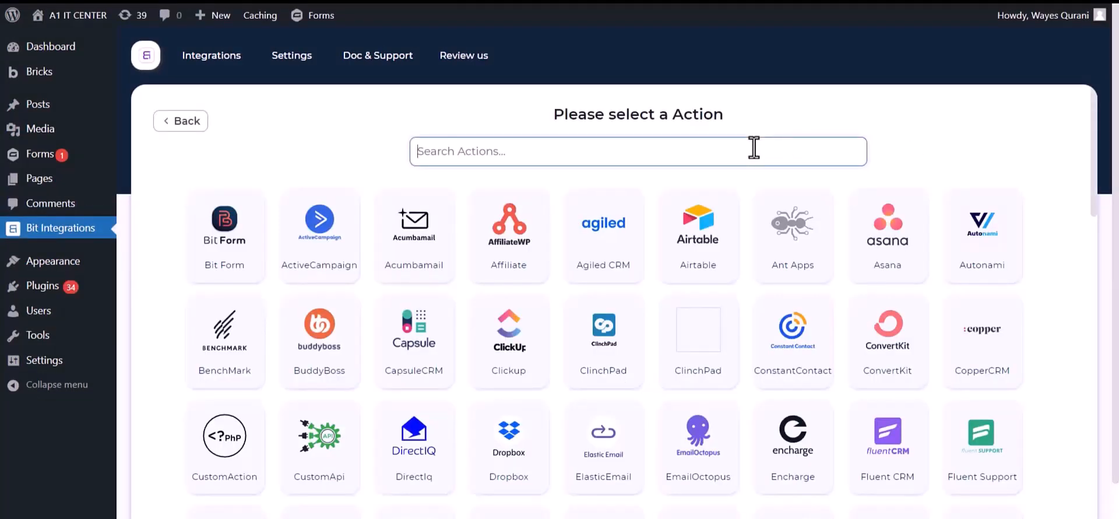
# - Search the actions for Whatsapp and select WhatsApp as the action
pyautogui.write('Whatsapp')
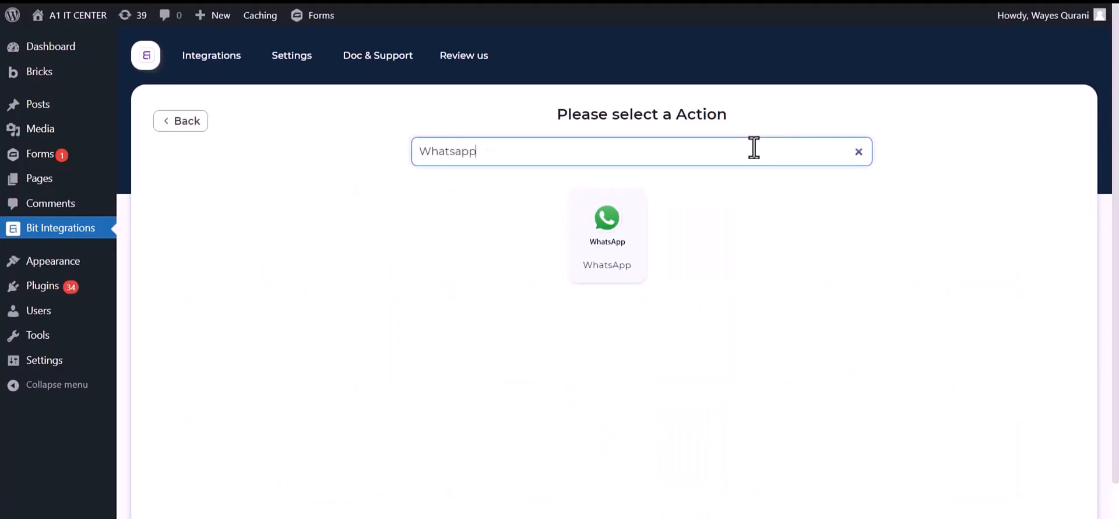
pyautogui.click(619, 246)
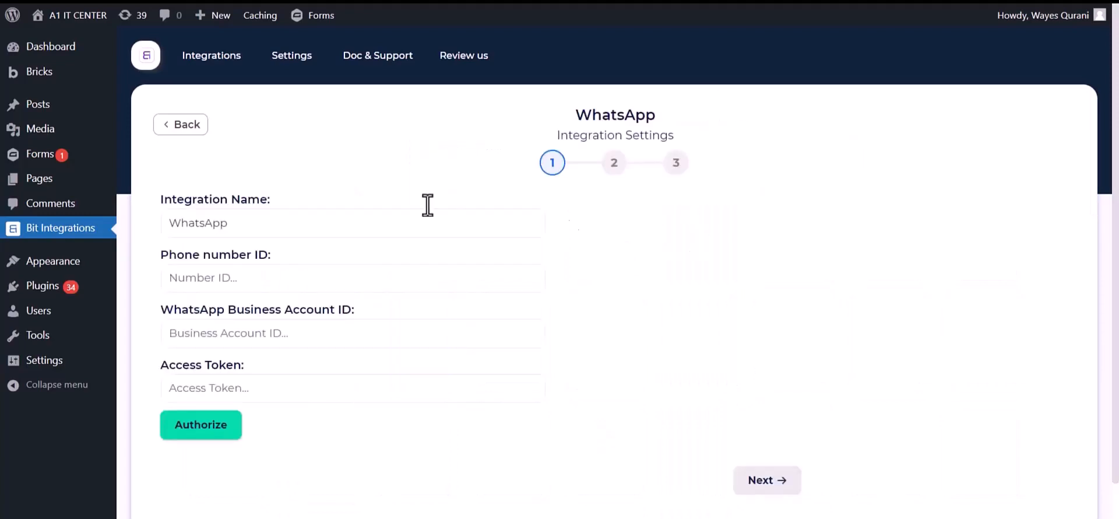
# - Examine the WhatsApp integration fields: integration name, phone number ID, business account ID and access token
pyautogui.moveTo(263, 199); pyautogui.dragTo(157, 197)
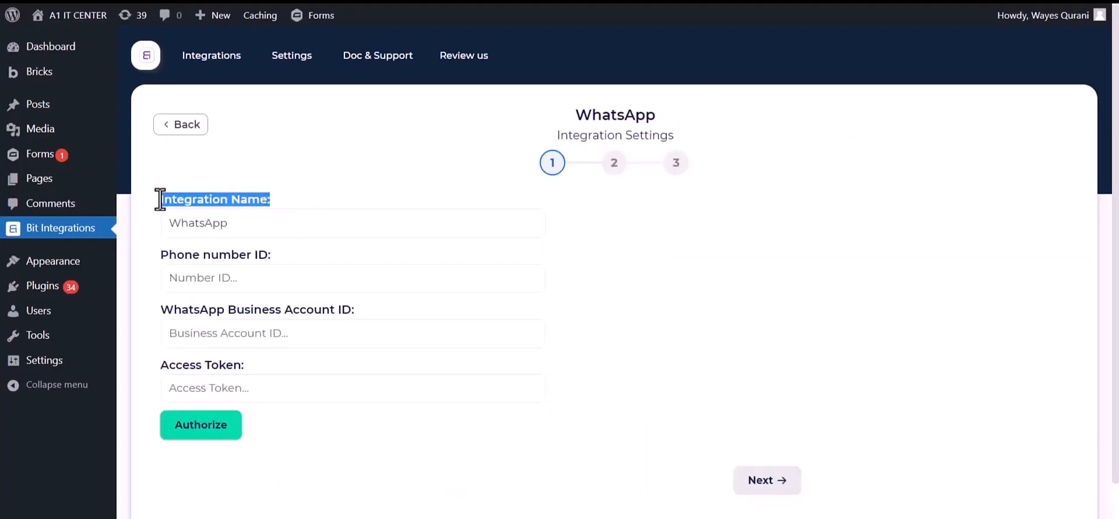
pyautogui.moveTo(242, 227); pyautogui.dragTo(165, 222)
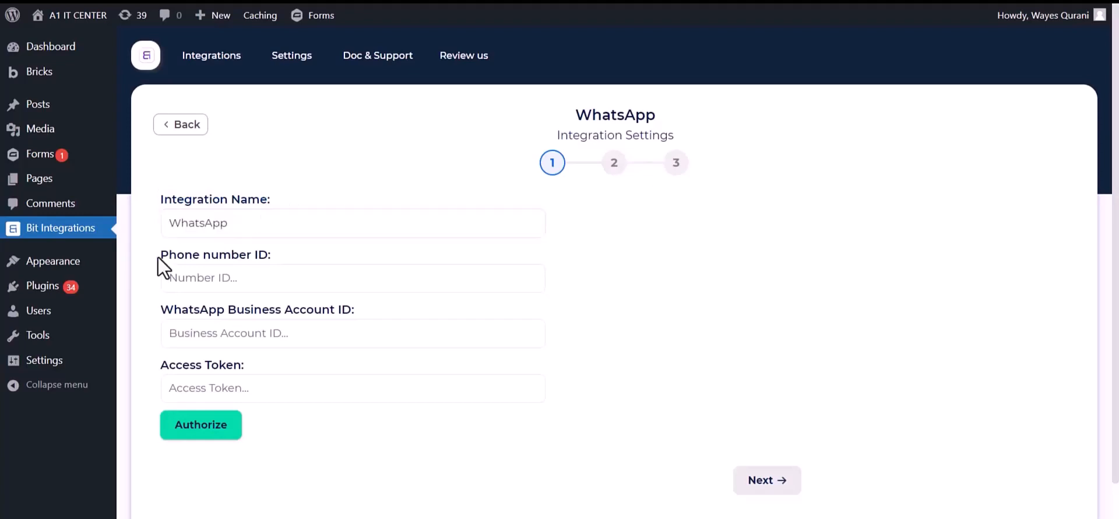
pyautogui.moveTo(158, 257); pyautogui.dragTo(277, 259)
pyautogui.moveTo(155, 312); pyautogui.dragTo(351, 307)
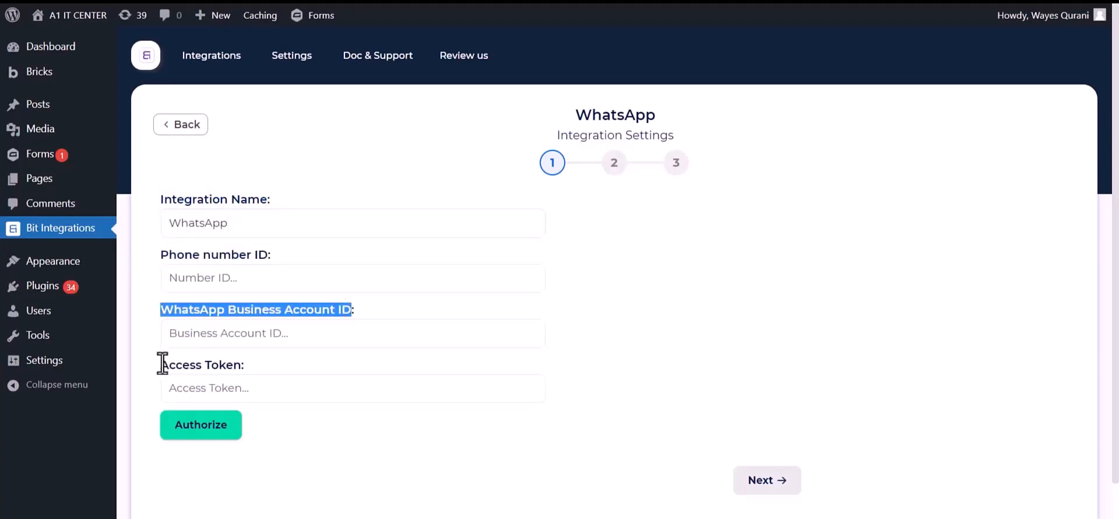
pyautogui.moveTo(162, 363); pyautogui.dragTo(240, 366)
pyautogui.click(352, 433)
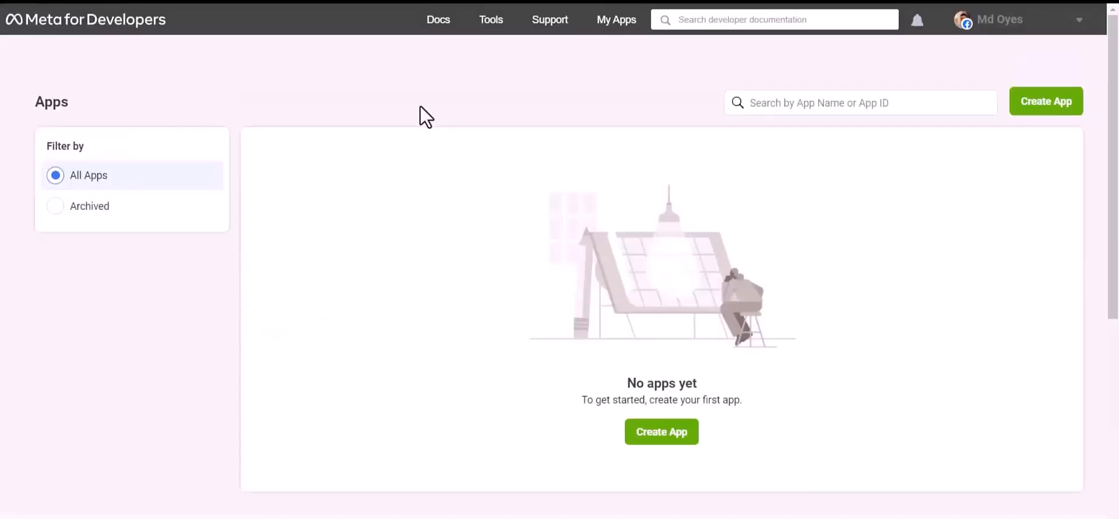
# - Start creating a new Meta developer app with the Other use case
pyautogui.click(1062, 109)
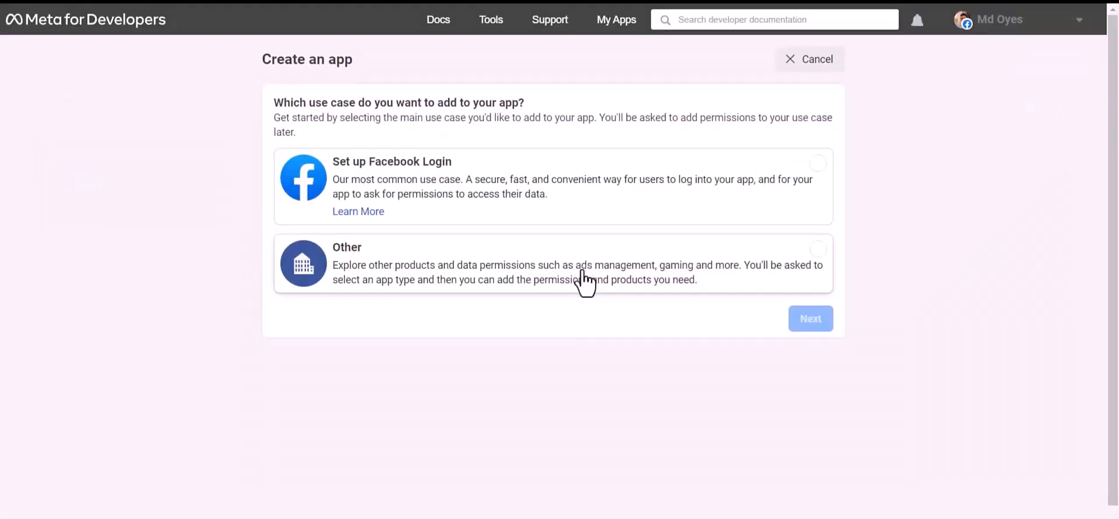
pyautogui.click(582, 272)
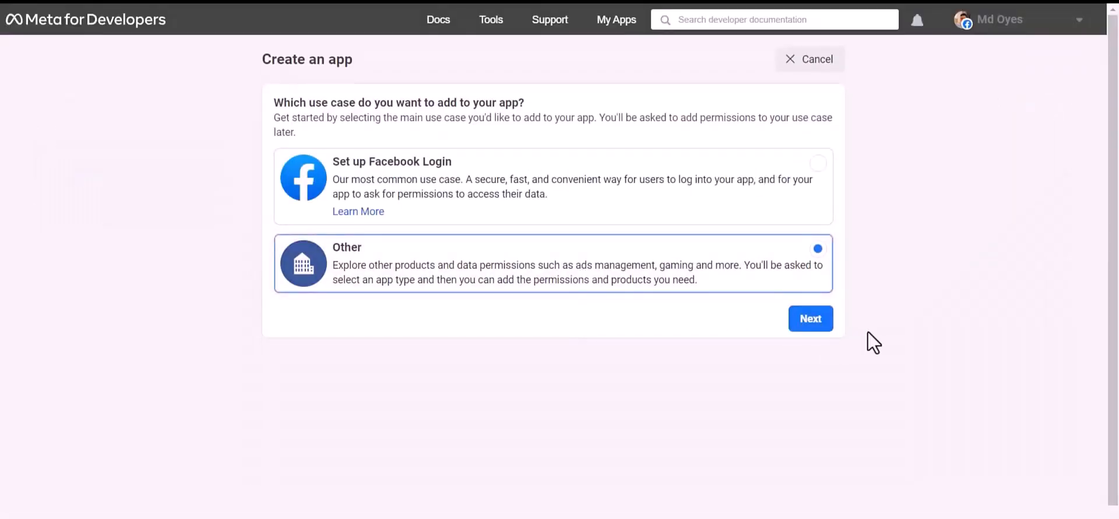
pyautogui.click(810, 318)
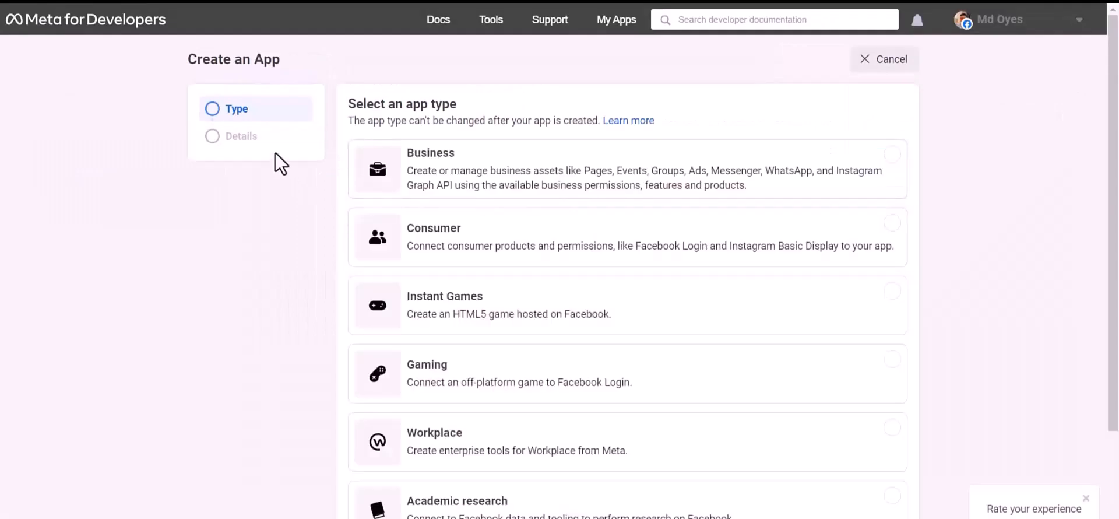
# - Choose Business as the app type and continue to the details
pyautogui.click(798, 180)
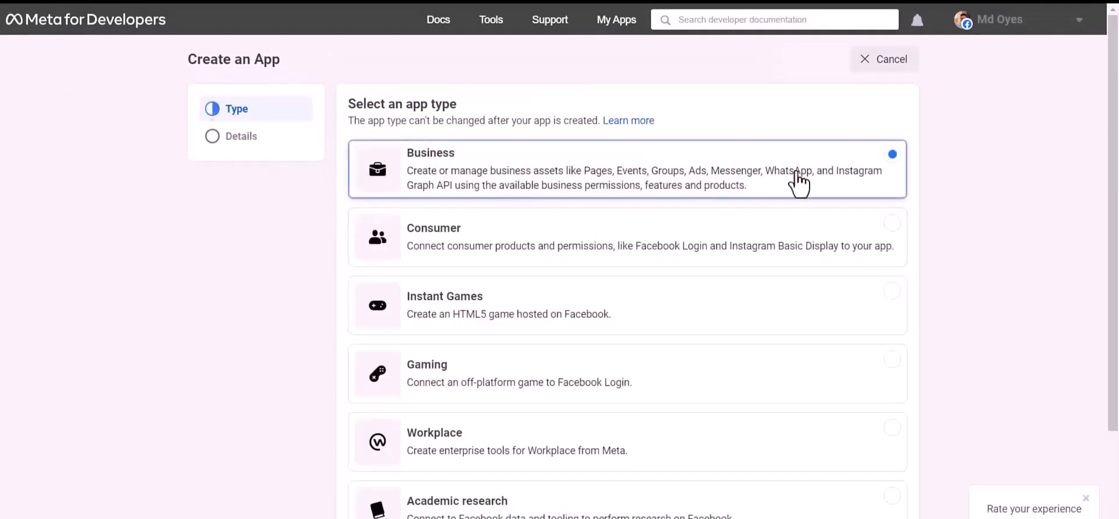
pyautogui.scroll(-2, 801, 180)
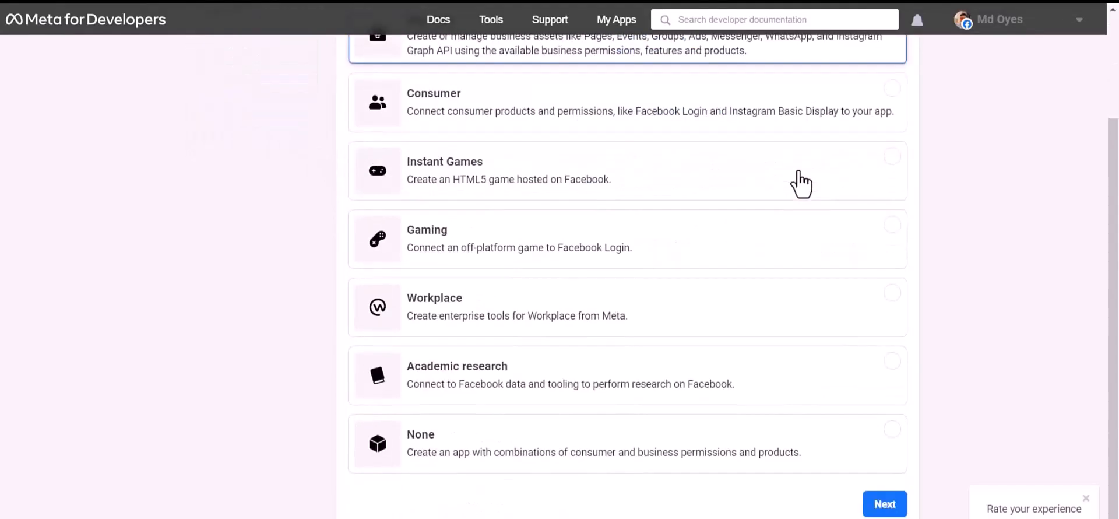
pyautogui.click(884, 504)
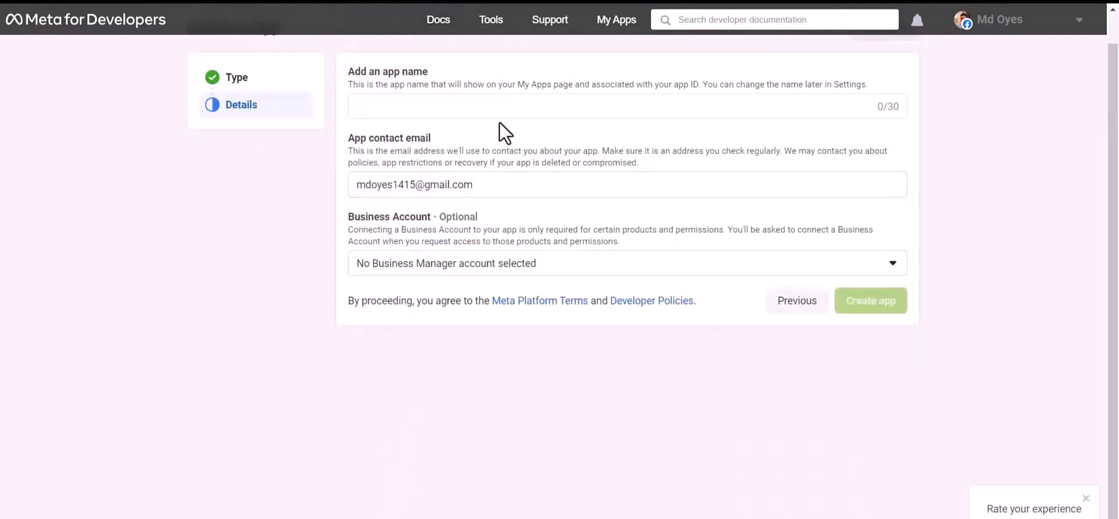
# - Name the app Bit Integrations and create it
pyautogui.click(452, 106)
pyautogui.write('Bit')
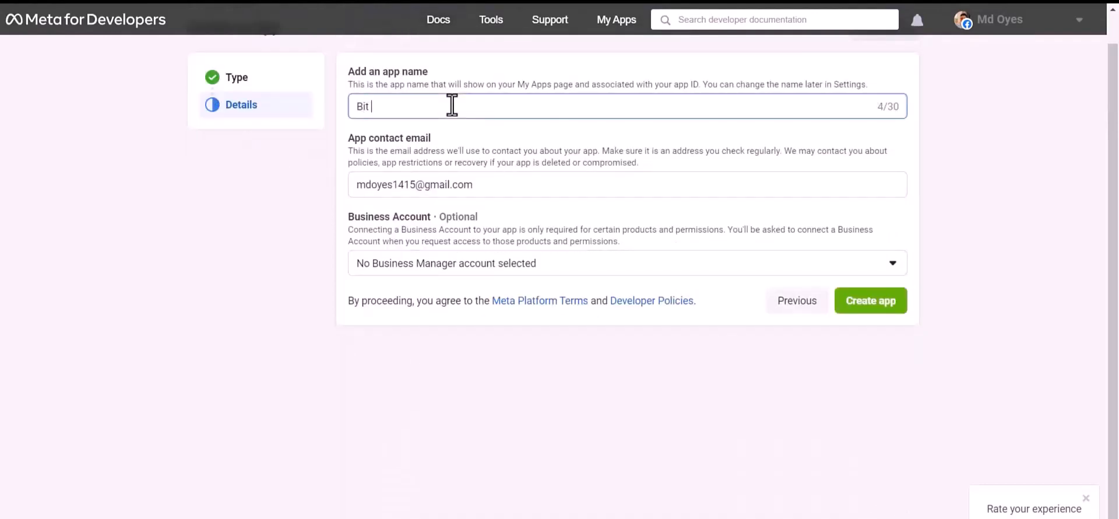
pyautogui.write(' Integrations')
pyautogui.click(868, 301)
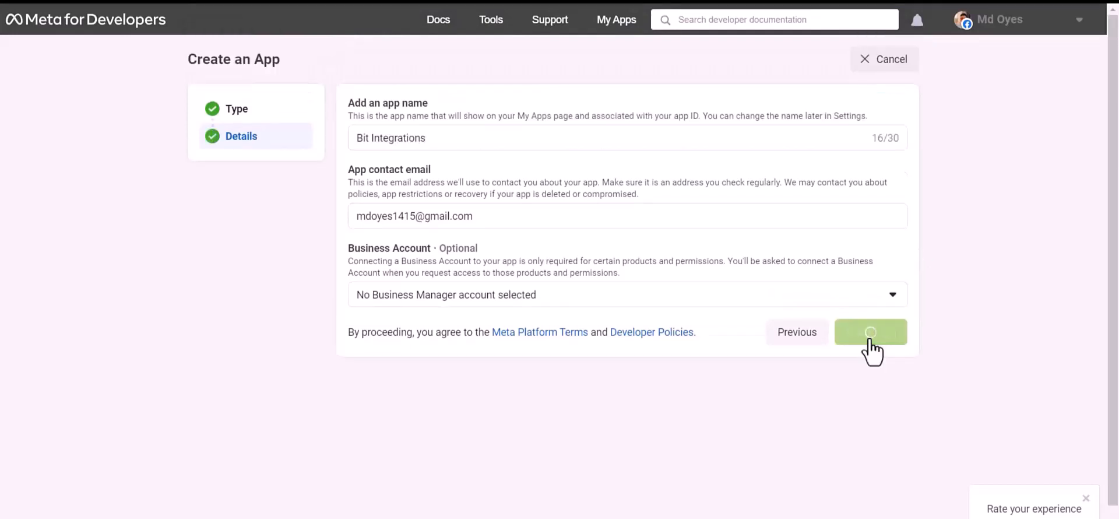
# - Re-enter the account password to confirm the app creation
pyautogui.click(519, 239)
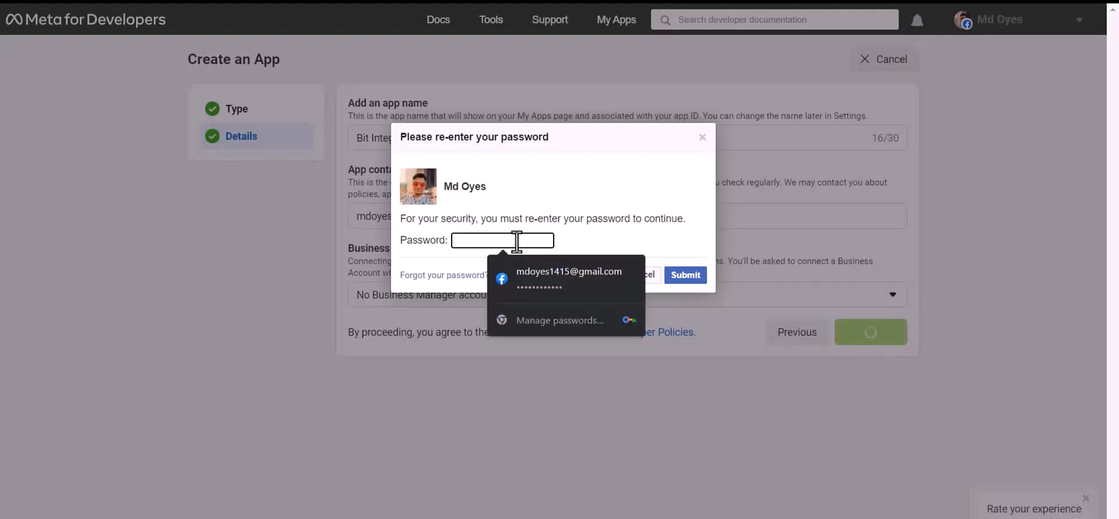
pyautogui.click(531, 279)
pyautogui.press('Return')
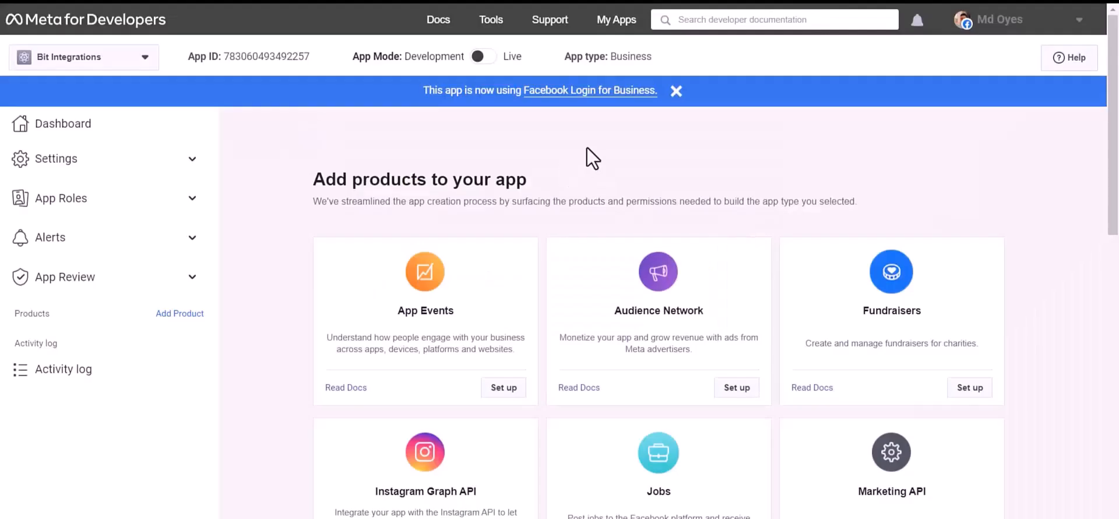
# - Set up the WhatsApp product for the new app
pyautogui.scroll(-3, 606, 144)
pyautogui.scroll(-5, 606, 143)
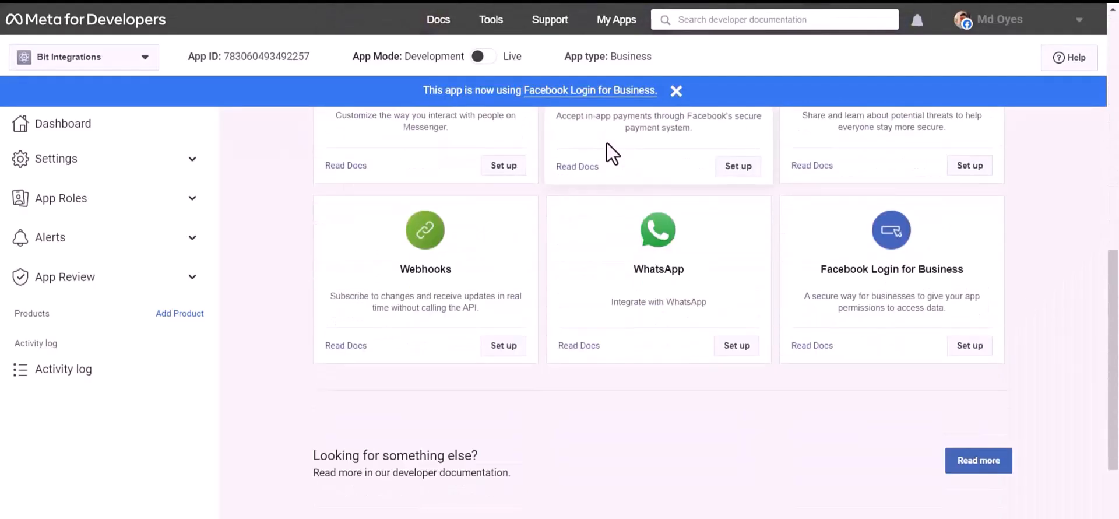
pyautogui.click(735, 355)
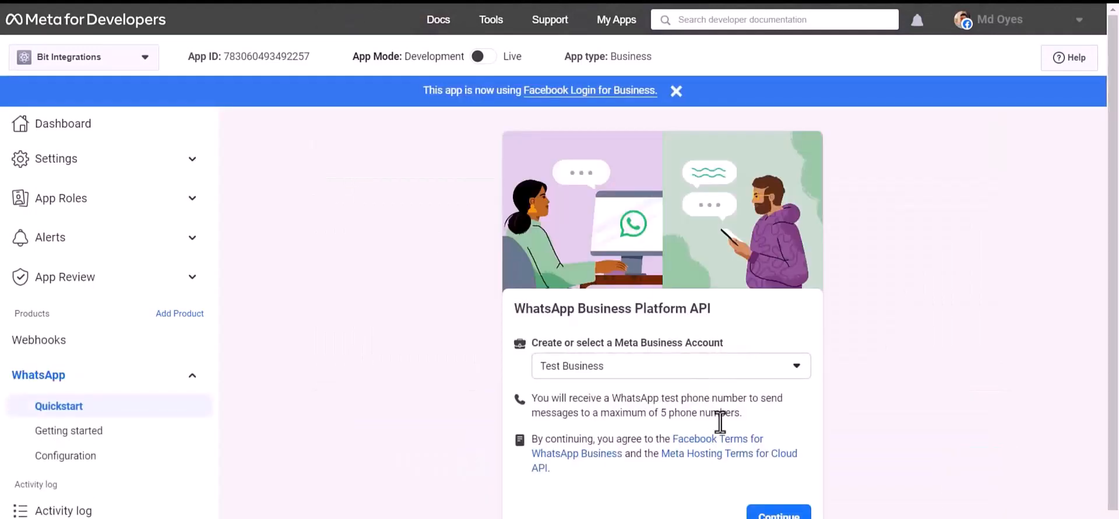
# - Continue with the Test Business account and open WhatsApp's Getting started page
pyautogui.click(779, 514)
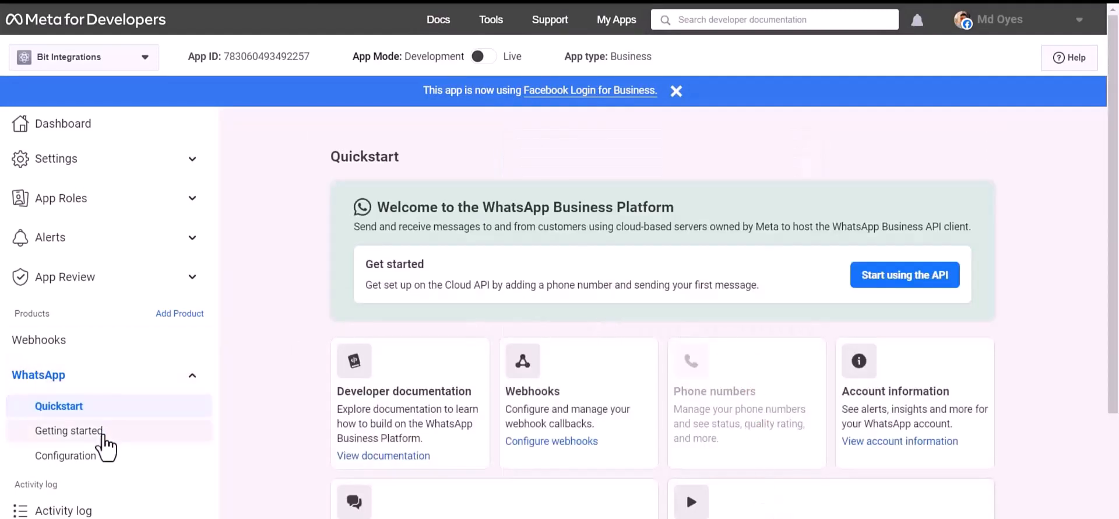
pyautogui.click(70, 432)
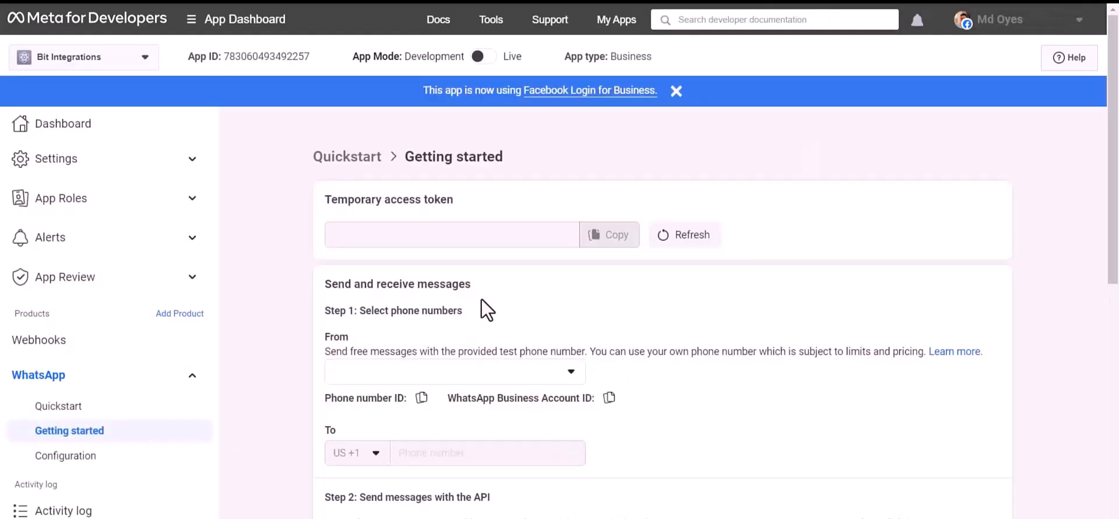
pyautogui.scroll(-1, 481, 299)
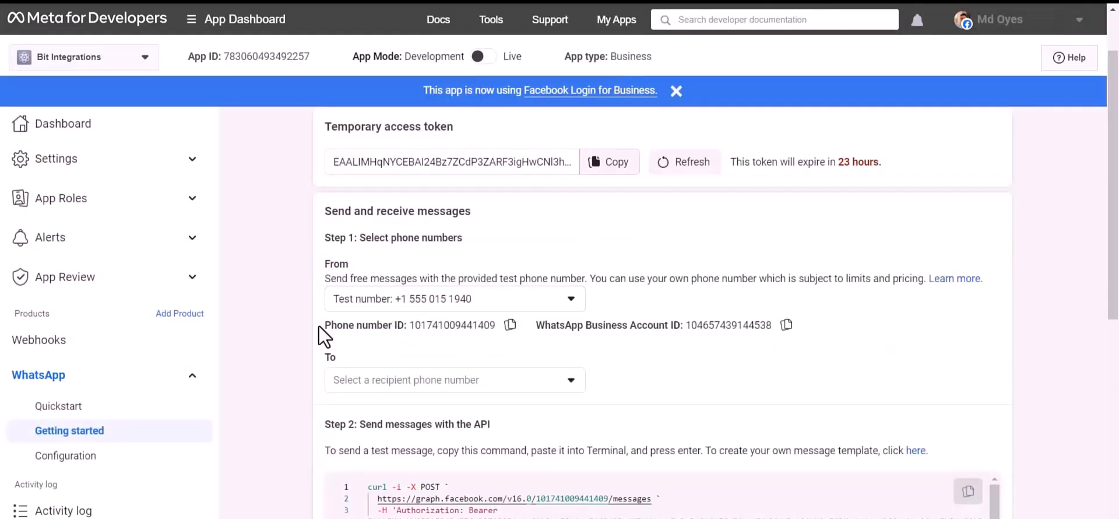
# - Copy the phone number ID and paste it into the integration's Phone number ID field
pyautogui.moveTo(319, 325); pyautogui.dragTo(403, 329)
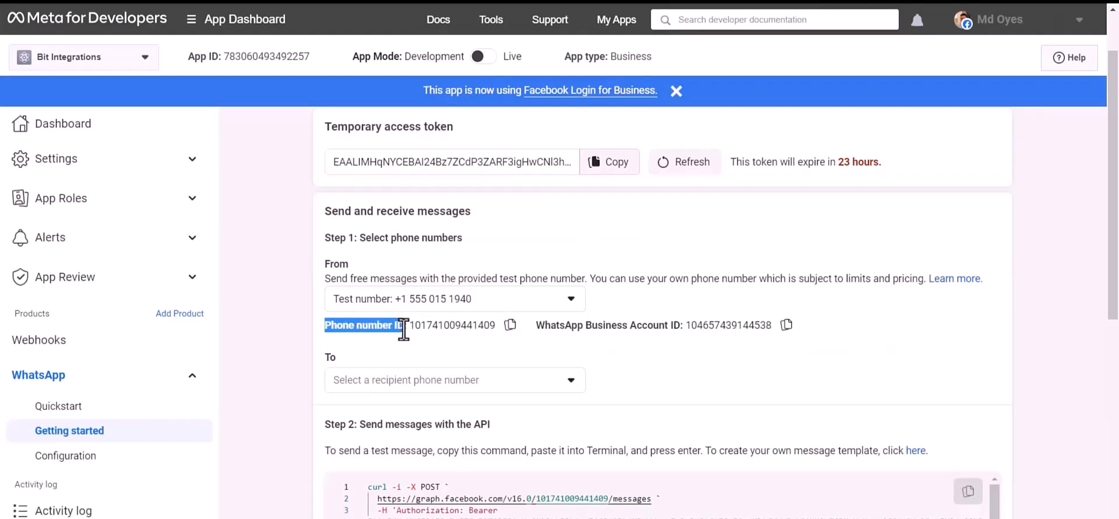
pyautogui.moveTo(534, 324); pyautogui.dragTo(679, 329)
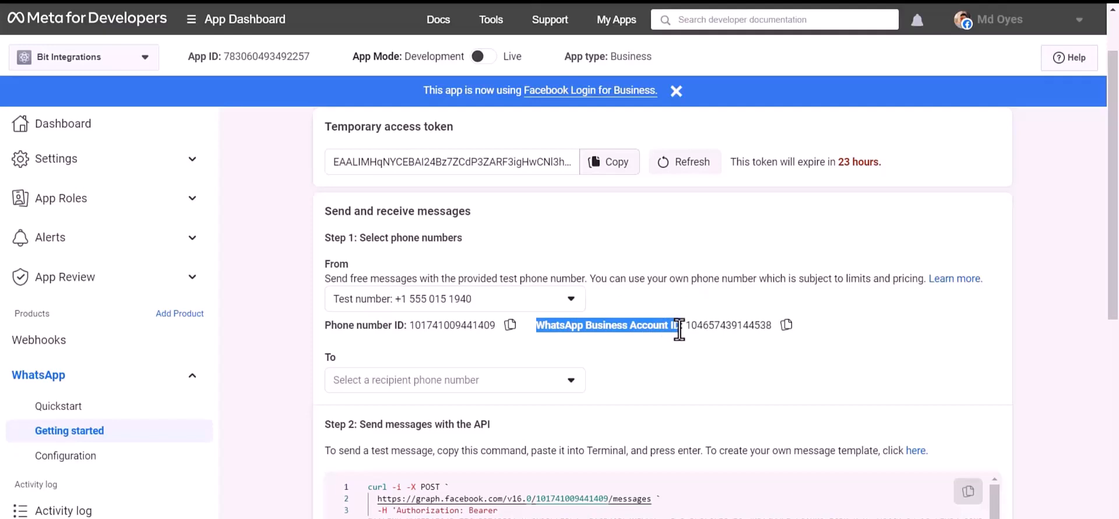
pyautogui.click(736, 351)
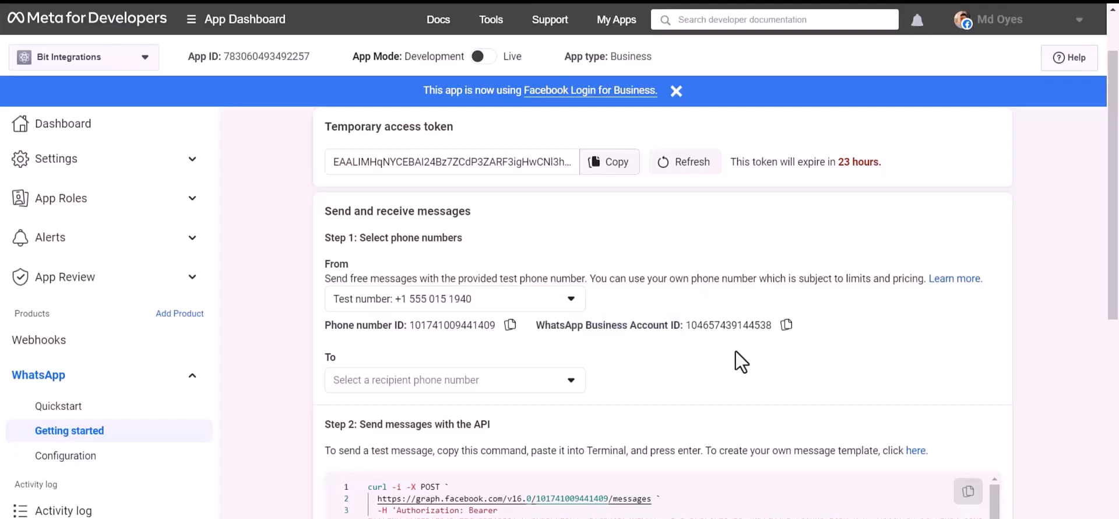
pyautogui.click(510, 324)
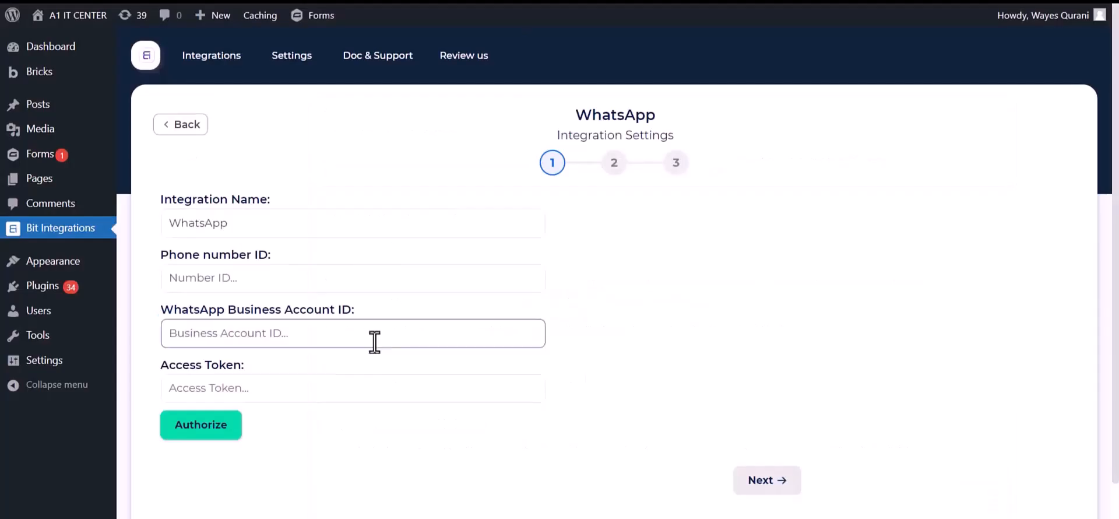
pyautogui.click(365, 285)
pyautogui.hotkey('ctrl', 'v')
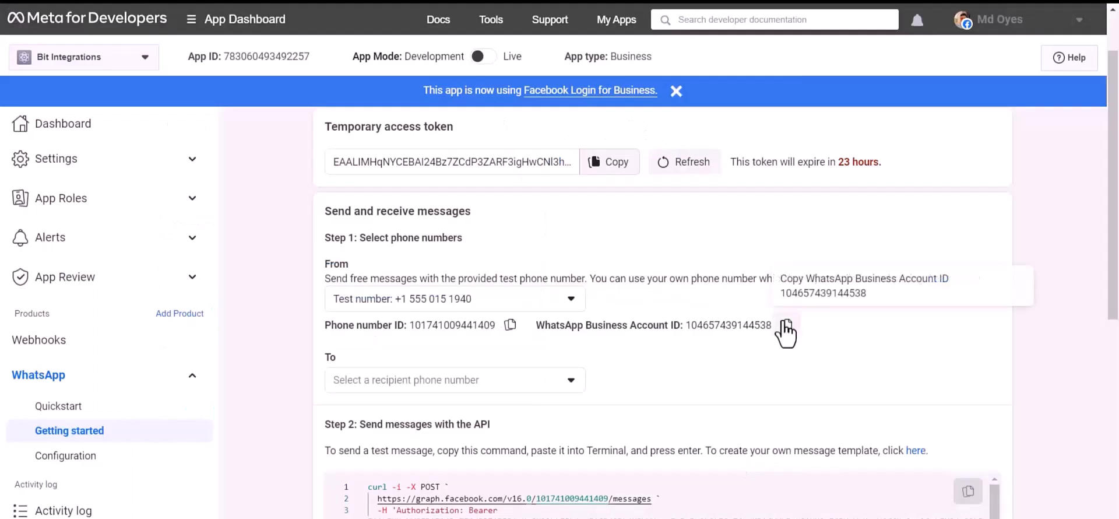
# - Copy the WhatsApp Business Account ID and paste it into the integration's Business Account ID field
pyautogui.click(785, 324)
pyautogui.click(305, 333)
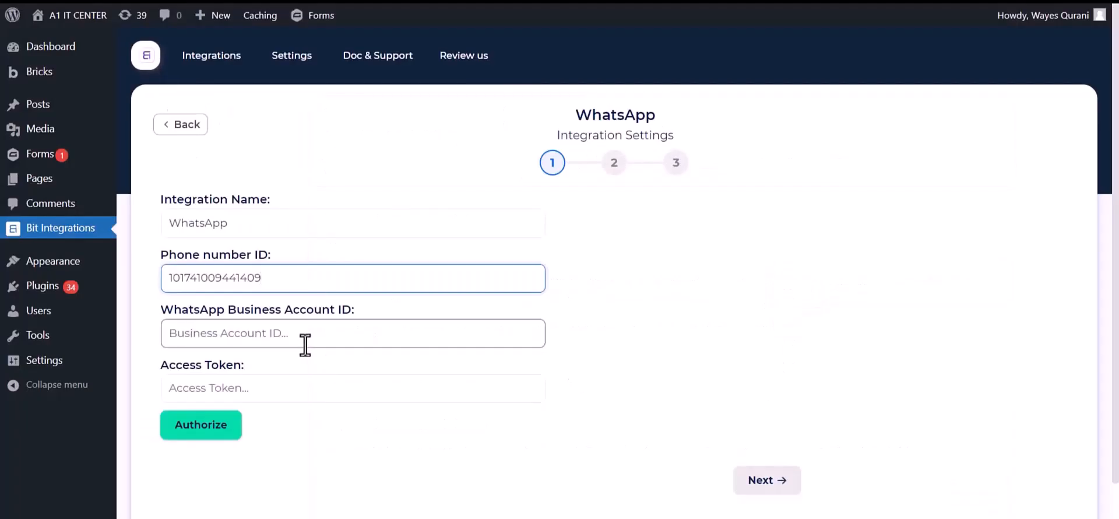
pyautogui.hotkey('ctrl', 'v')
pyautogui.click(295, 356)
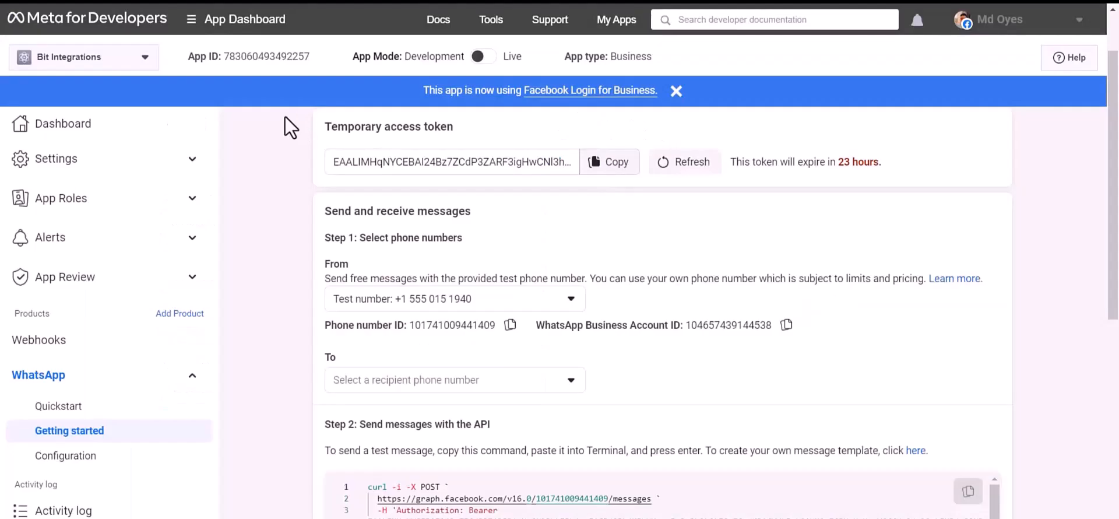
# - Examine the temporary access token and its expiry notice
pyautogui.moveTo(321, 129); pyautogui.dragTo(450, 132)
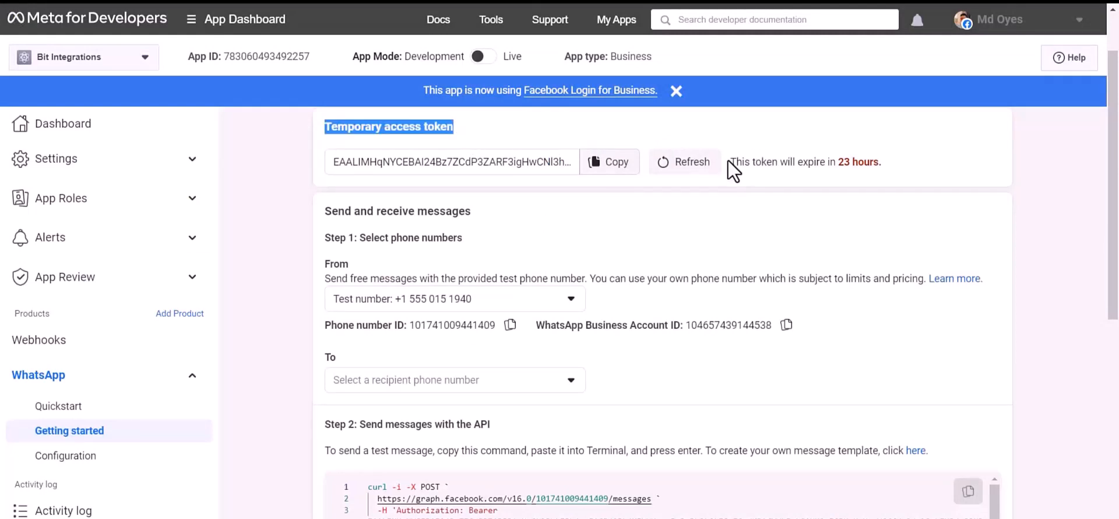
pyautogui.moveTo(729, 161); pyautogui.dragTo(886, 162)
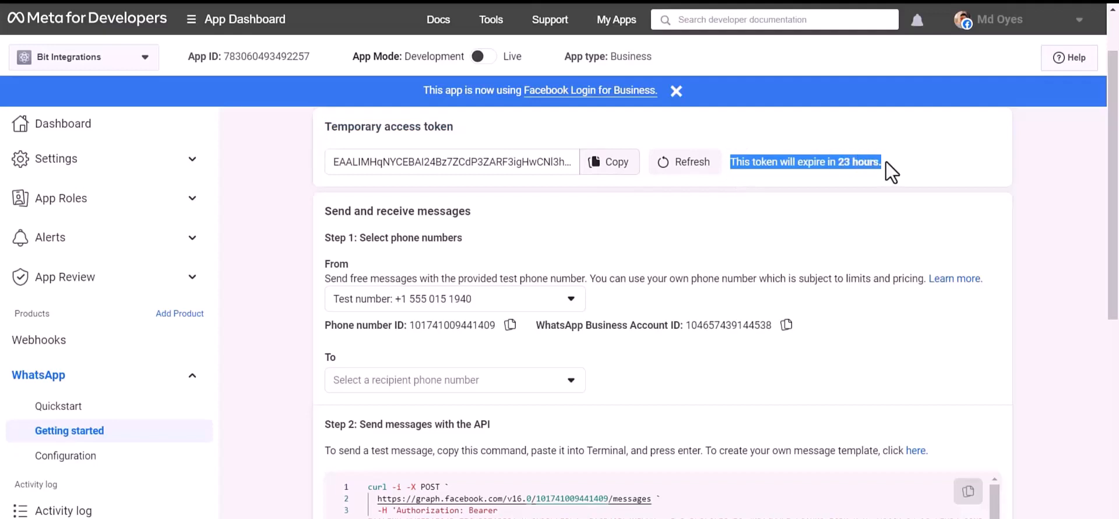
# - Open the Business settings System users page and create a new system user with the Admin role, entering a name for it
pyautogui.click(931, 163)
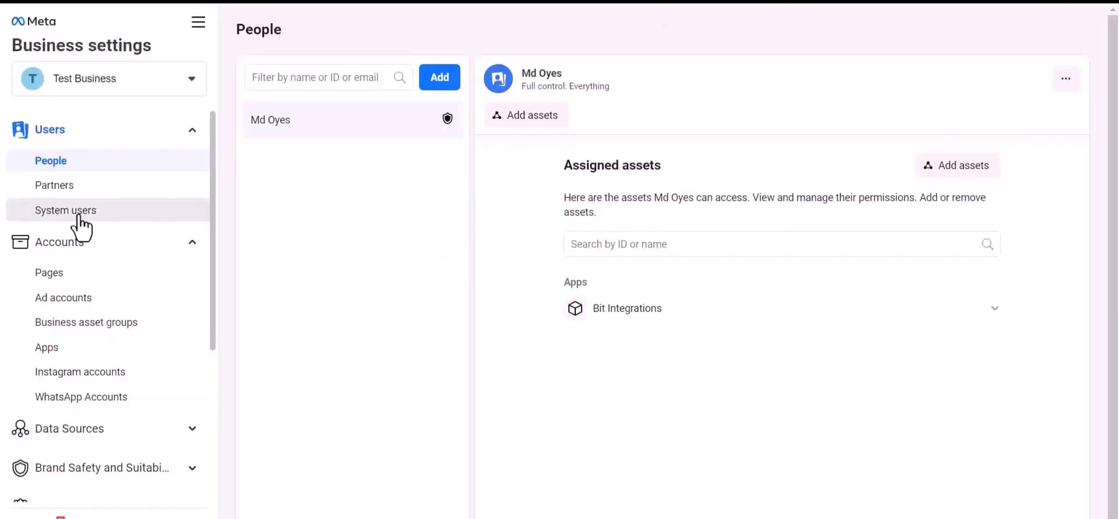
pyautogui.click(74, 212)
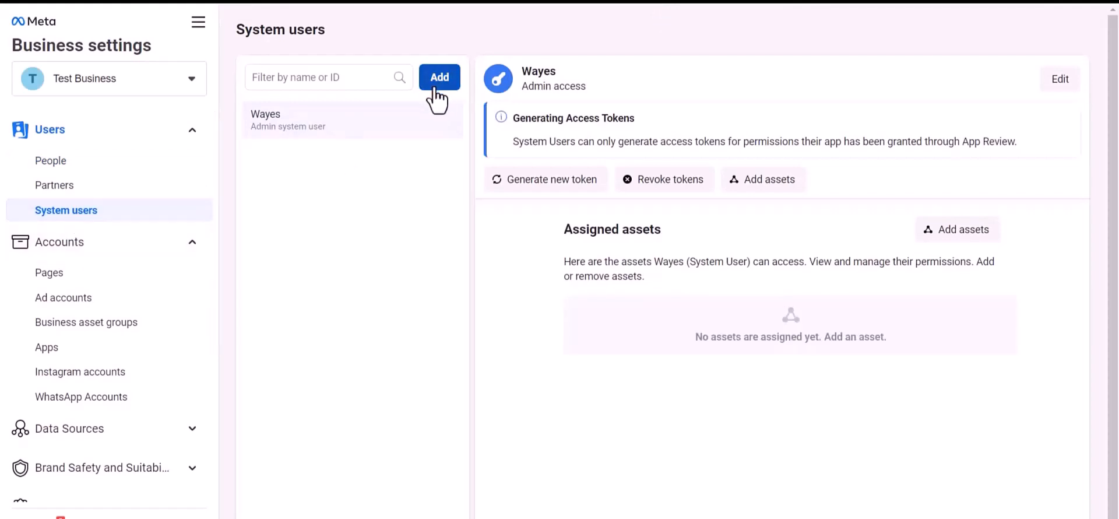
pyautogui.click(436, 87)
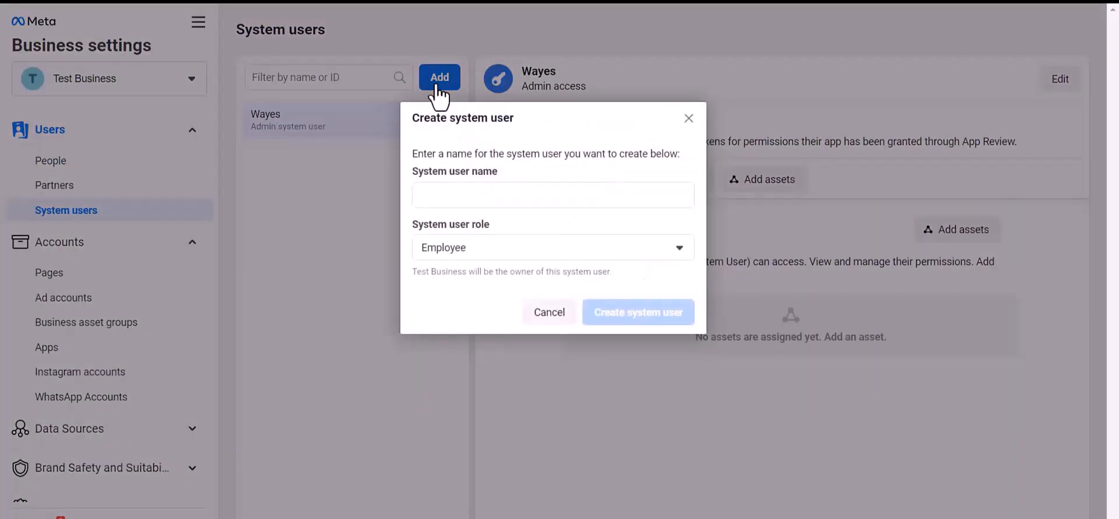
pyautogui.click(461, 192)
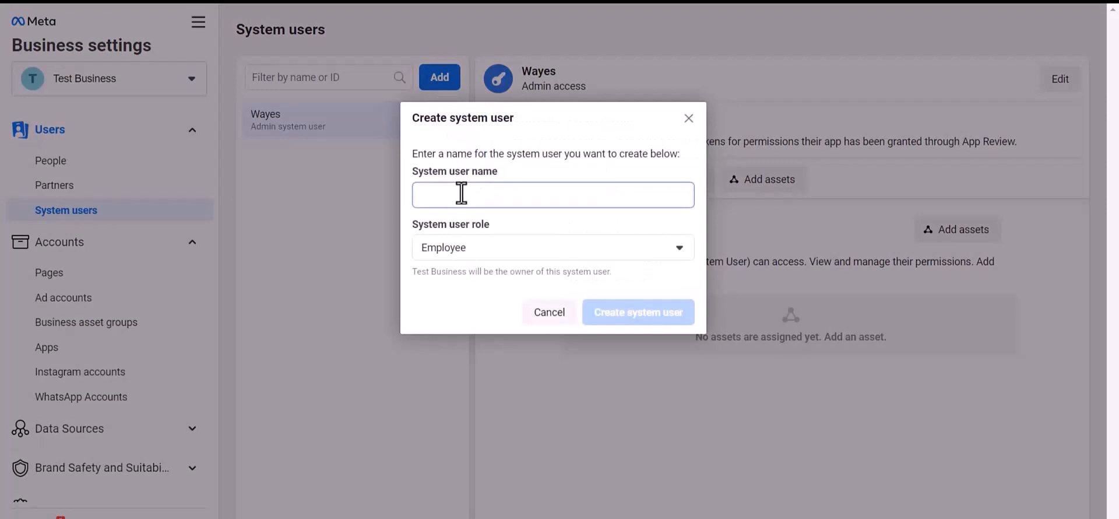
pyautogui.write('Oyes')
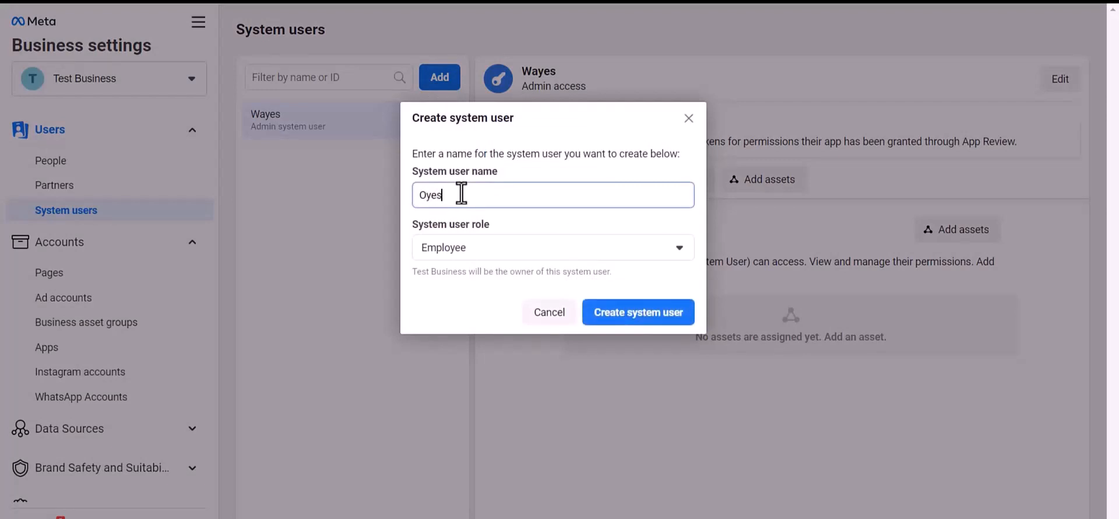
pyautogui.click(460, 246)
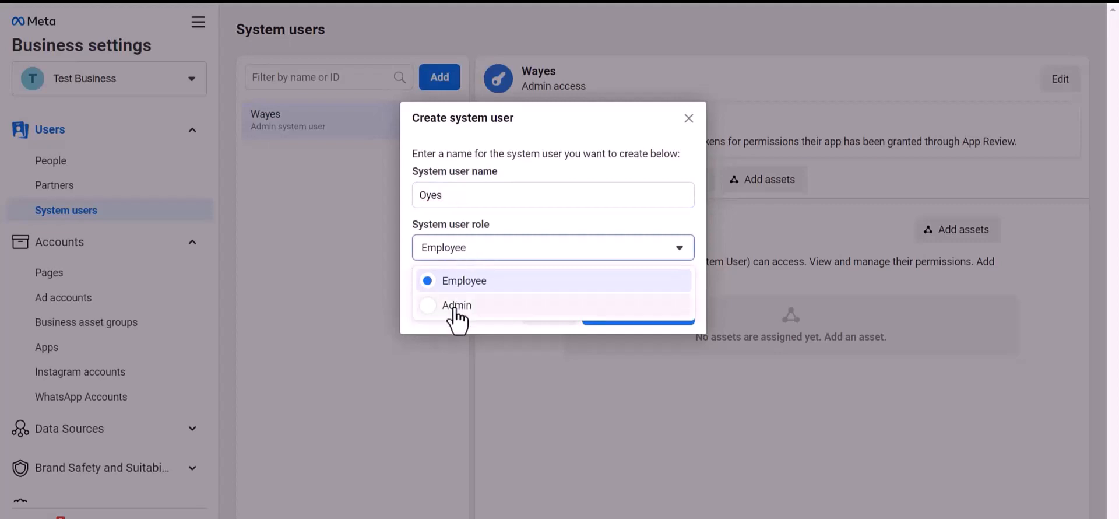
pyautogui.click(457, 305)
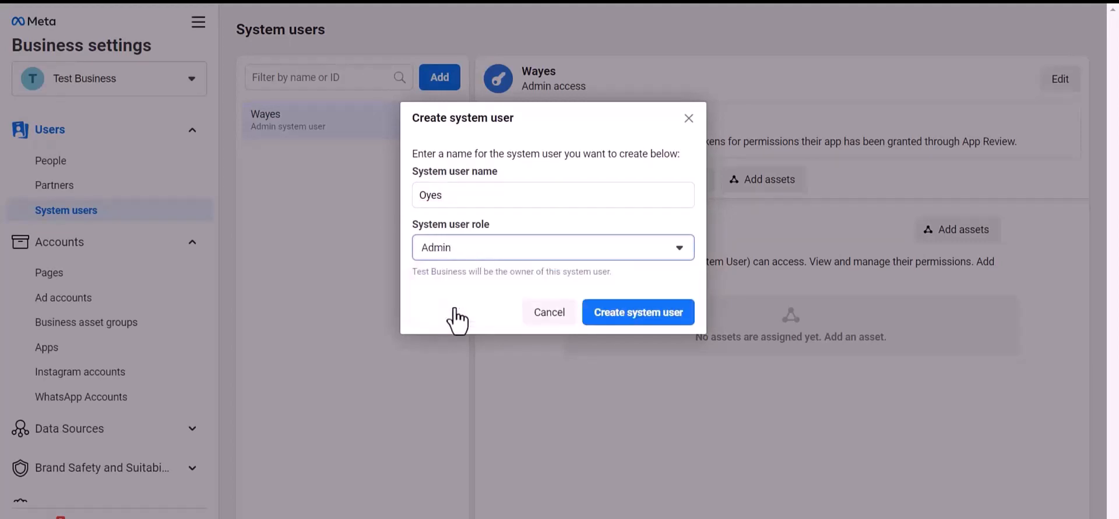
pyautogui.click(656, 319)
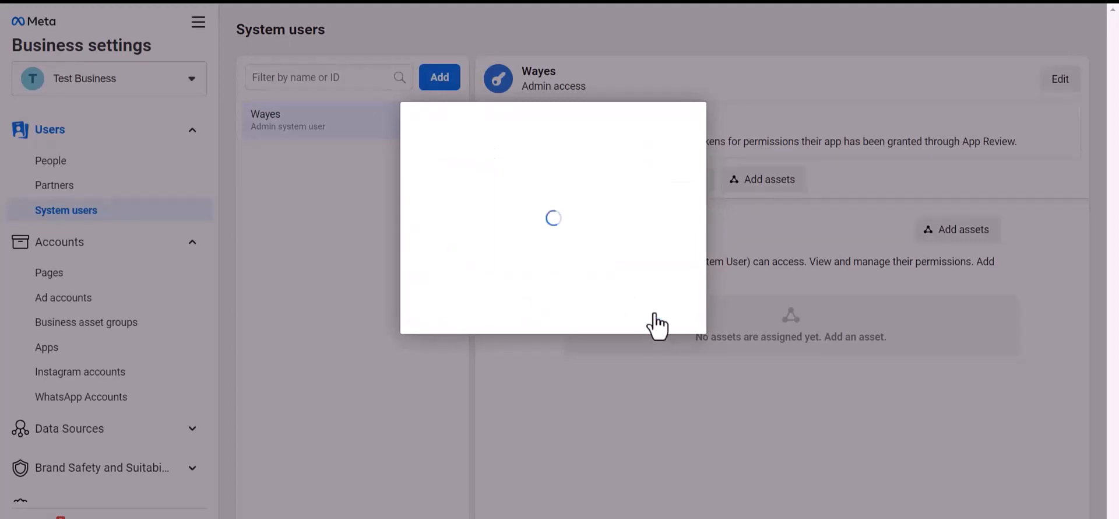
pyautogui.click(678, 254)
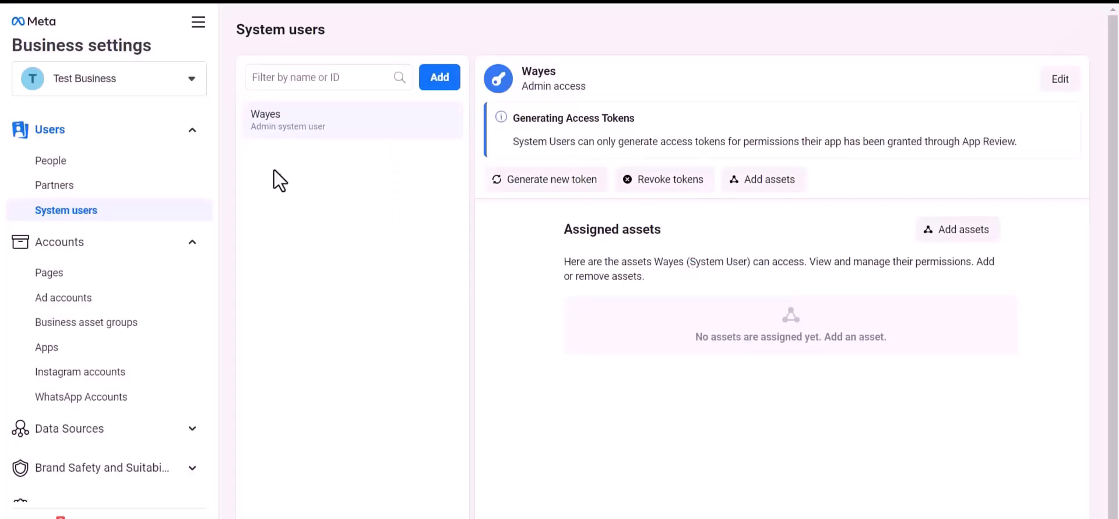
# - Assign the Bit Integrations app to the existing system user with full Manage app control
pyautogui.click(960, 235)
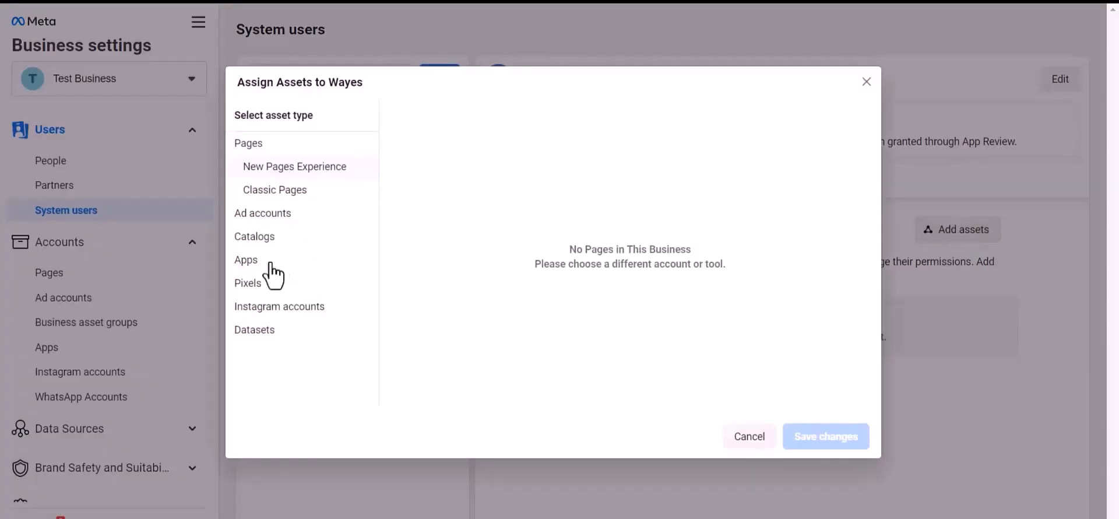
pyautogui.click(240, 260)
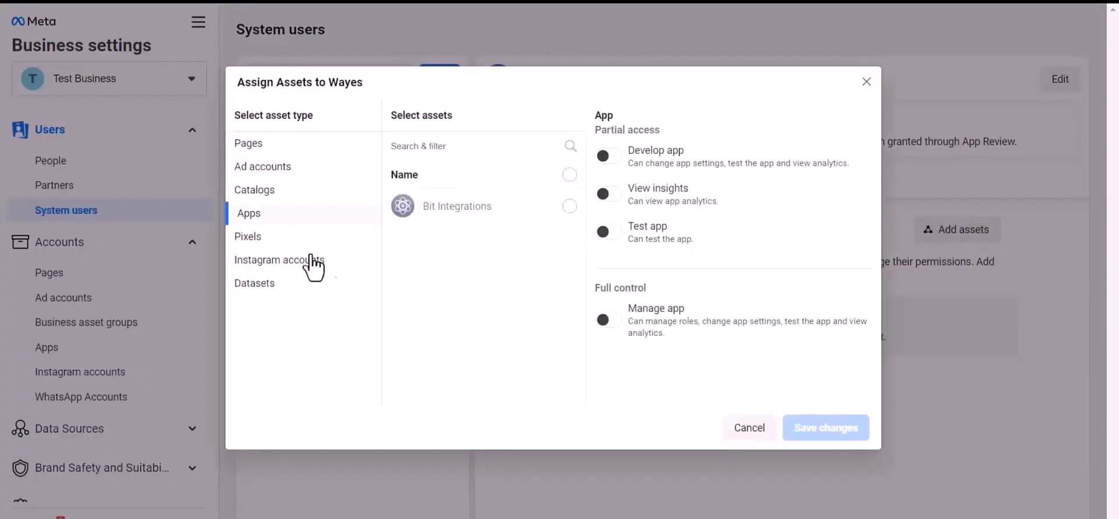
pyautogui.click(569, 206)
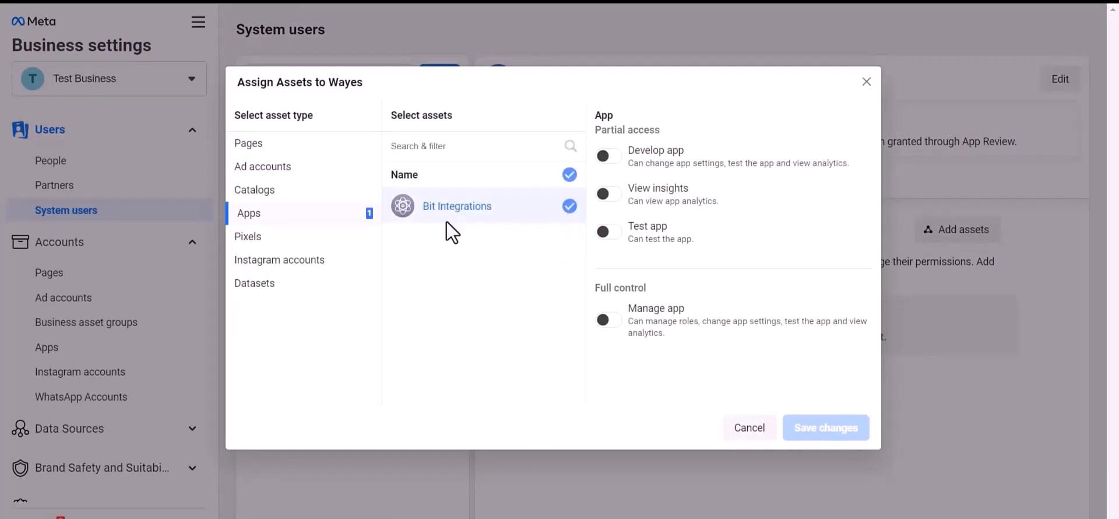
pyautogui.click(606, 319)
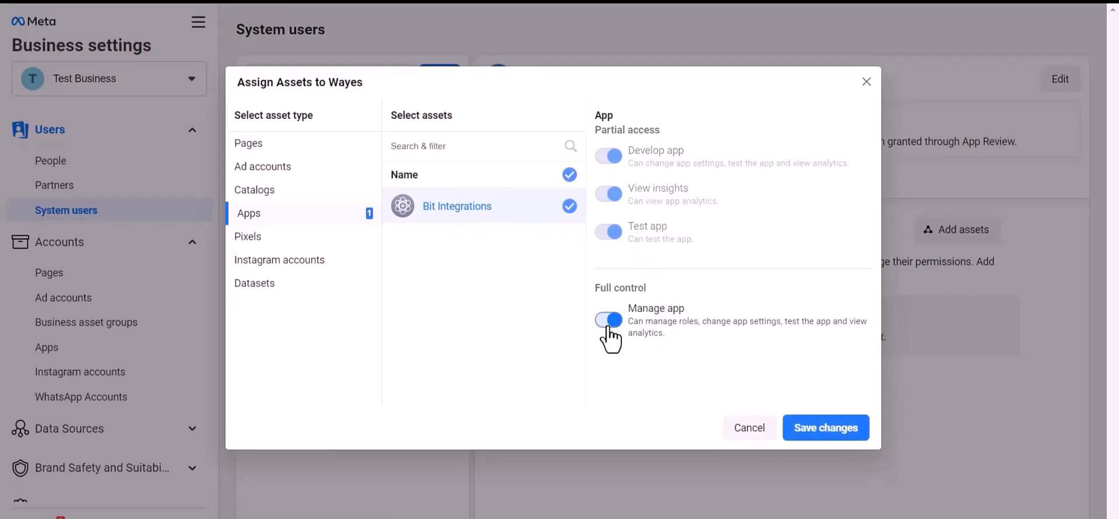
pyautogui.click(828, 431)
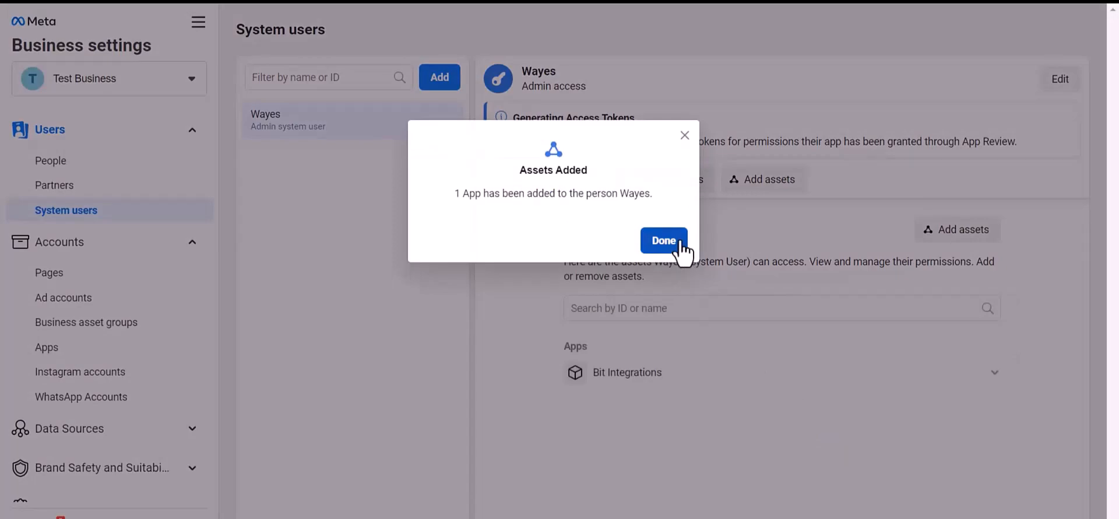
pyautogui.click(664, 240)
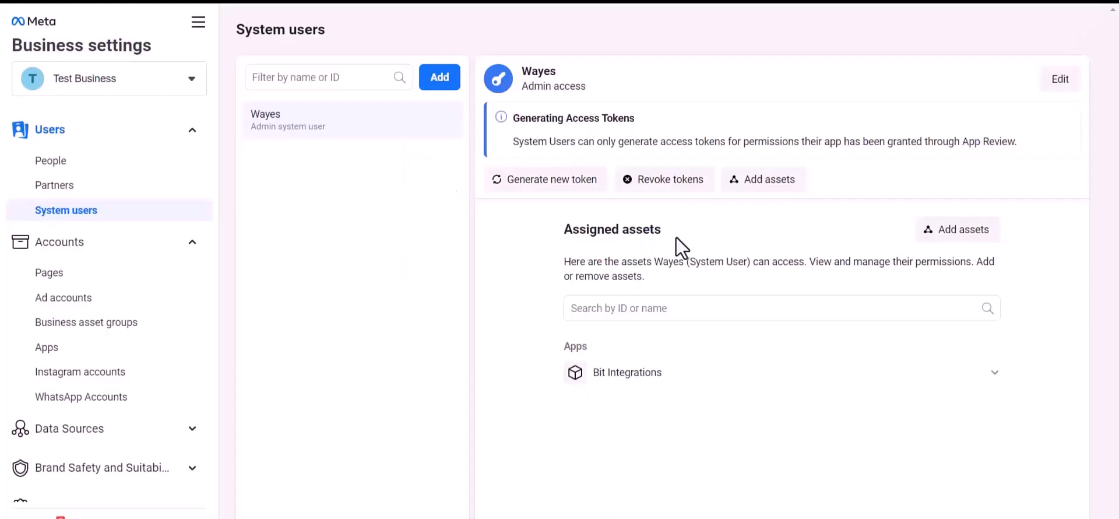
# - Start generating a token for the Bit Integrations app and set its expiration to Permanent
pyautogui.click(544, 180)
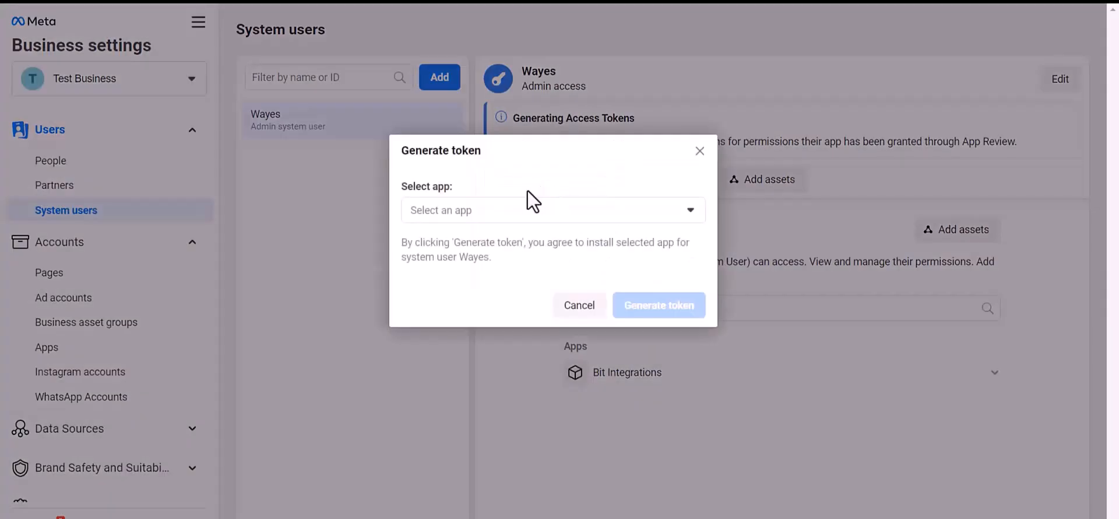
pyautogui.click(484, 212)
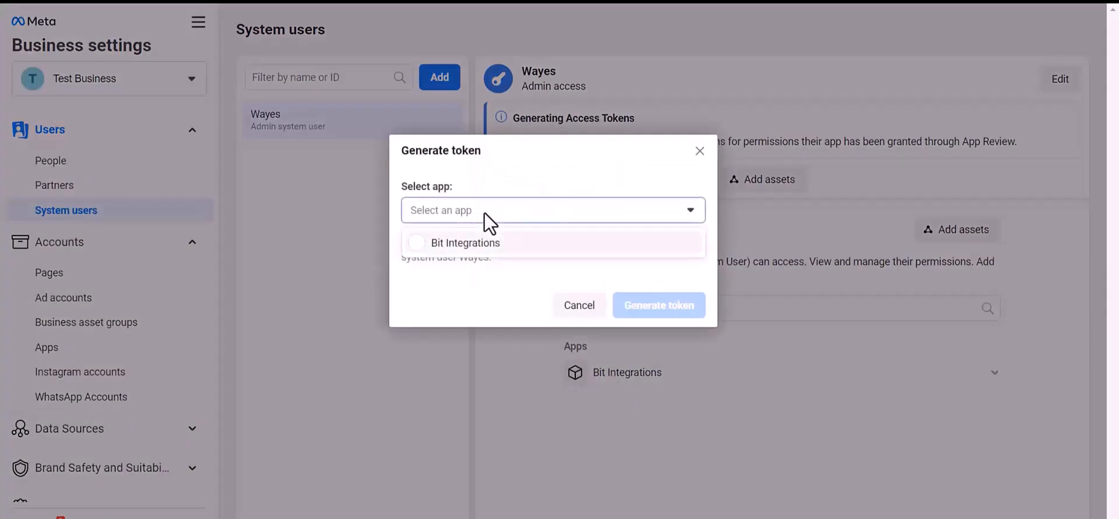
pyautogui.click(473, 244)
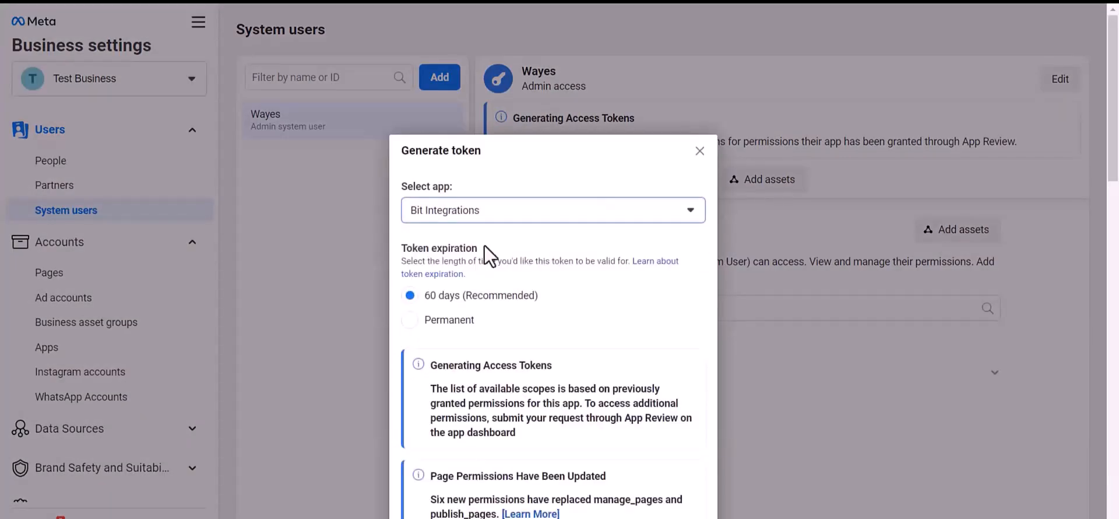
pyautogui.scroll(-1, 499, 257)
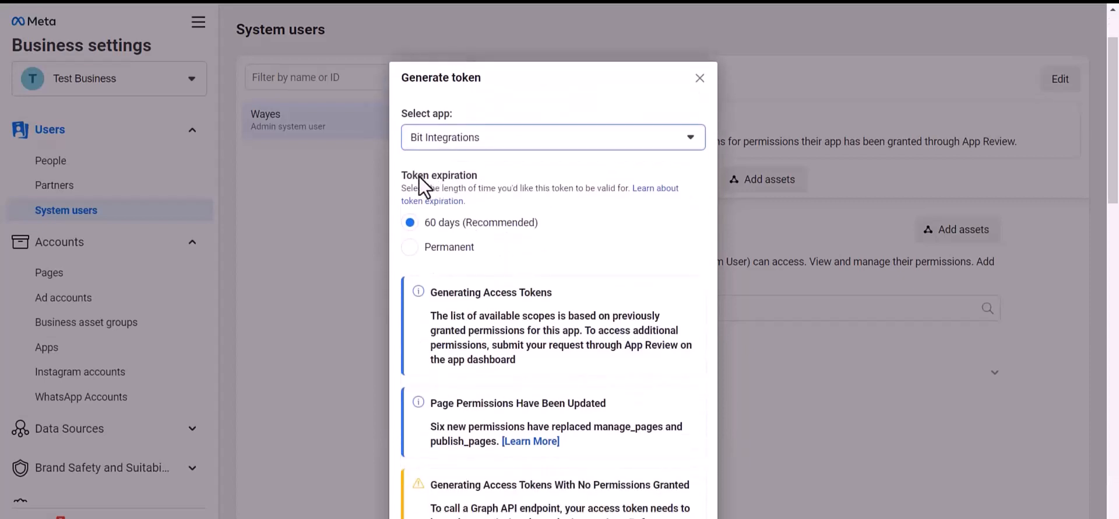
pyautogui.moveTo(399, 170); pyautogui.dragTo(476, 176)
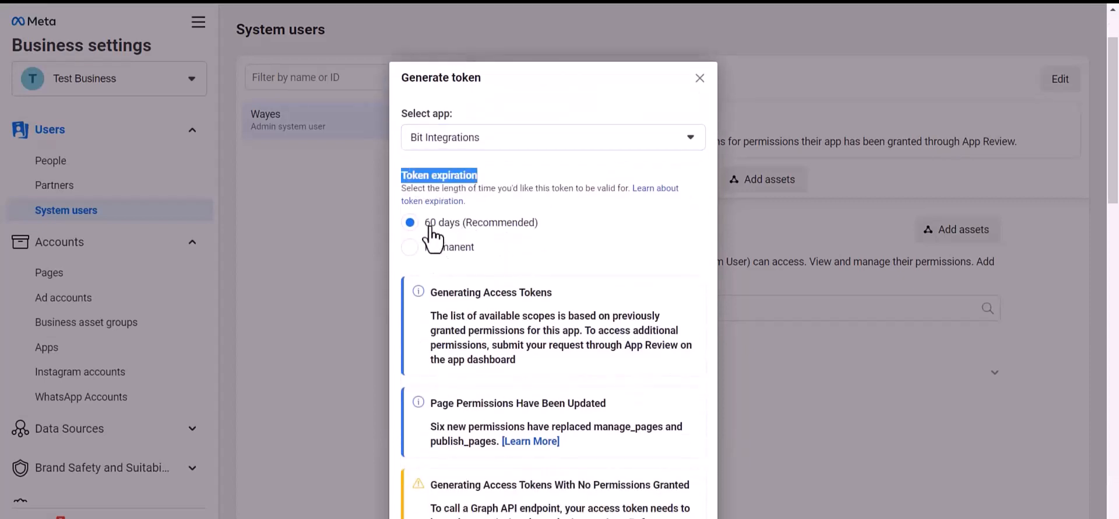
pyautogui.moveTo(539, 223); pyautogui.dragTo(430, 230)
pyautogui.click(410, 247)
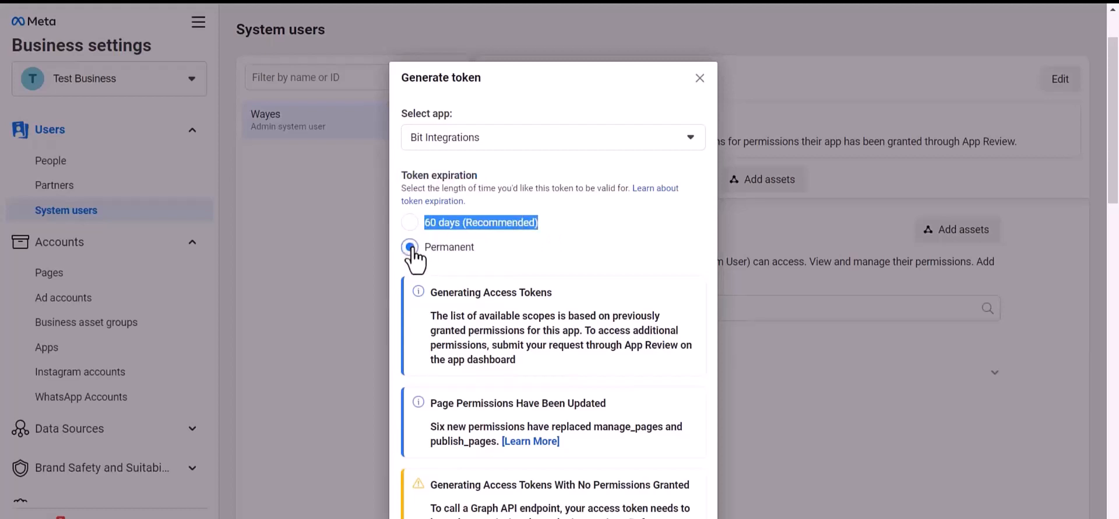
# - Grant the whatsapp_business_messaging and whatsapp_business_management permissions and generate the token
pyautogui.scroll(-2, 541, 198)
pyautogui.scroll(-3, 541, 198)
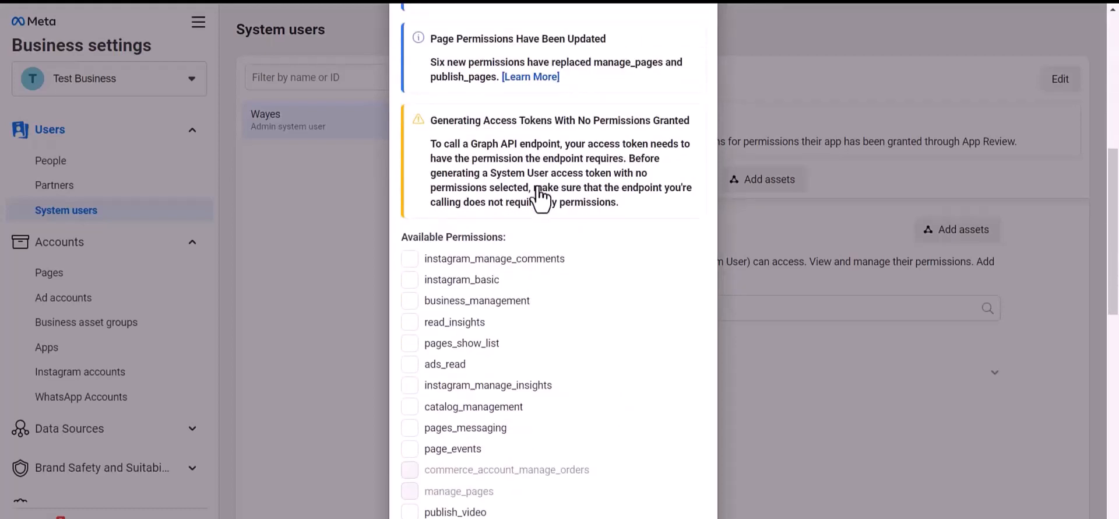
pyautogui.scroll(-2, 541, 198)
pyautogui.moveTo(401, 91); pyautogui.dragTo(519, 93)
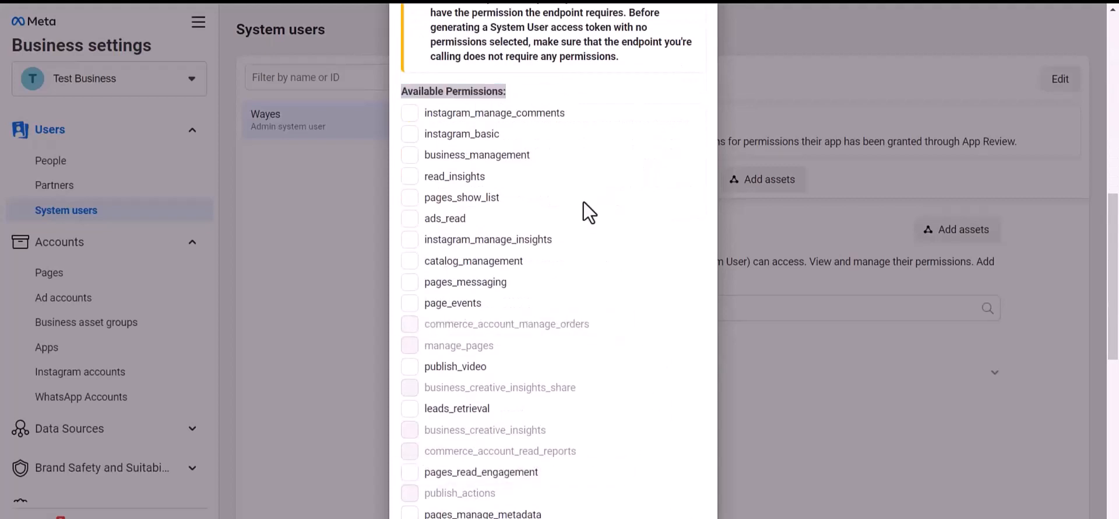
pyautogui.moveTo(400, 89); pyautogui.dragTo(536, 80)
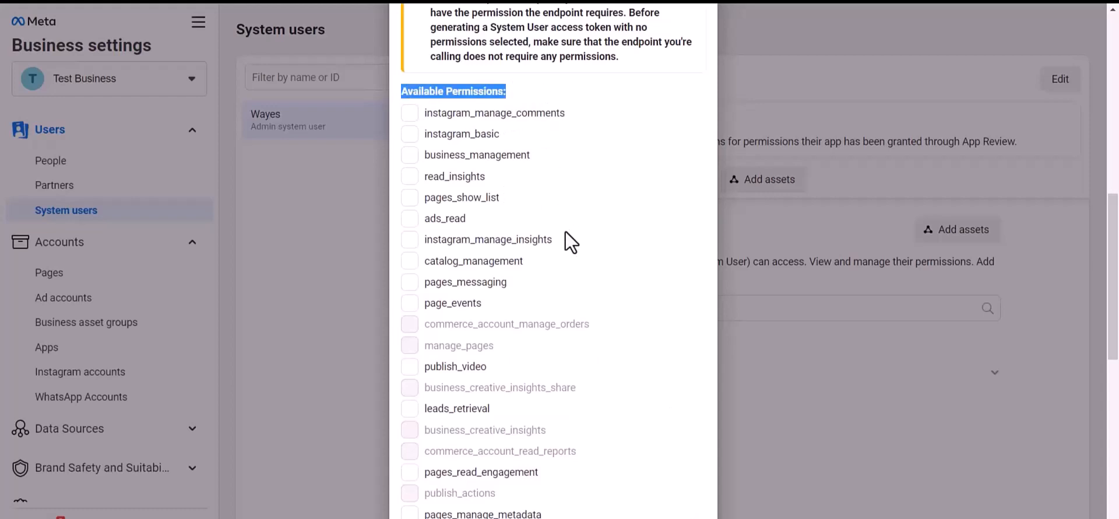
pyautogui.scroll(-4, 568, 236)
pyautogui.click(412, 359)
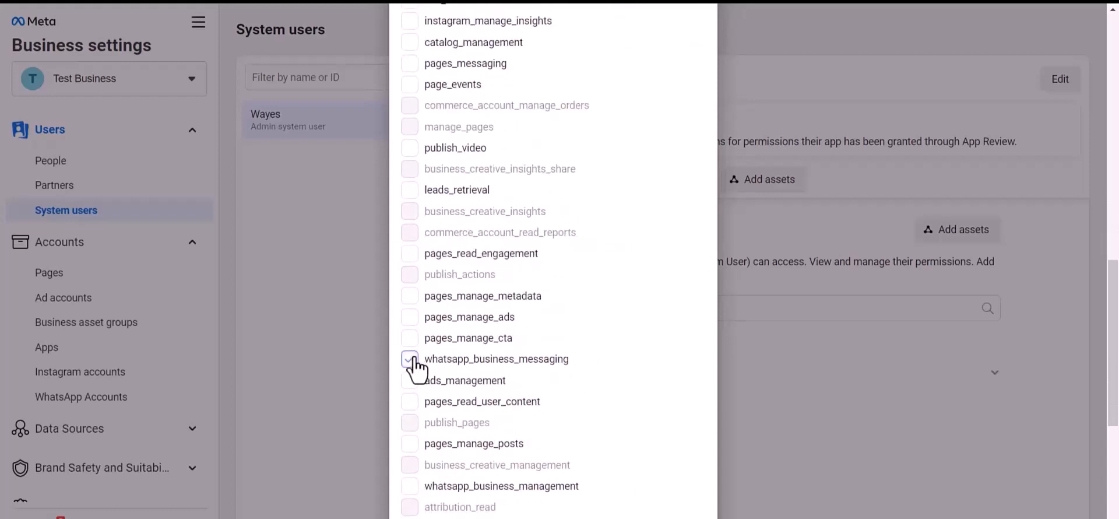
pyautogui.scroll(-1, 443, 384)
pyautogui.click(410, 414)
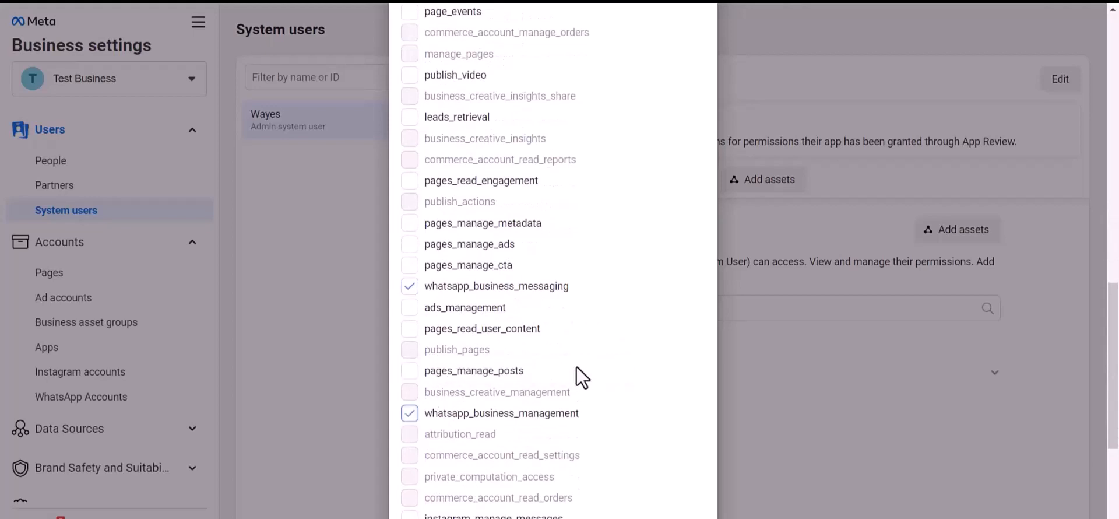
pyautogui.scroll(-5, 576, 366)
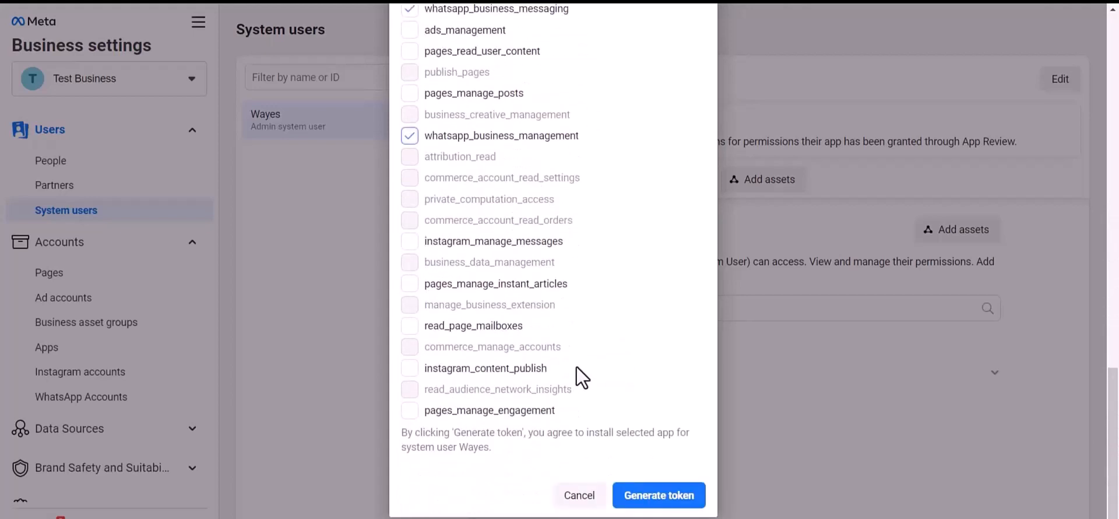
pyautogui.click(657, 501)
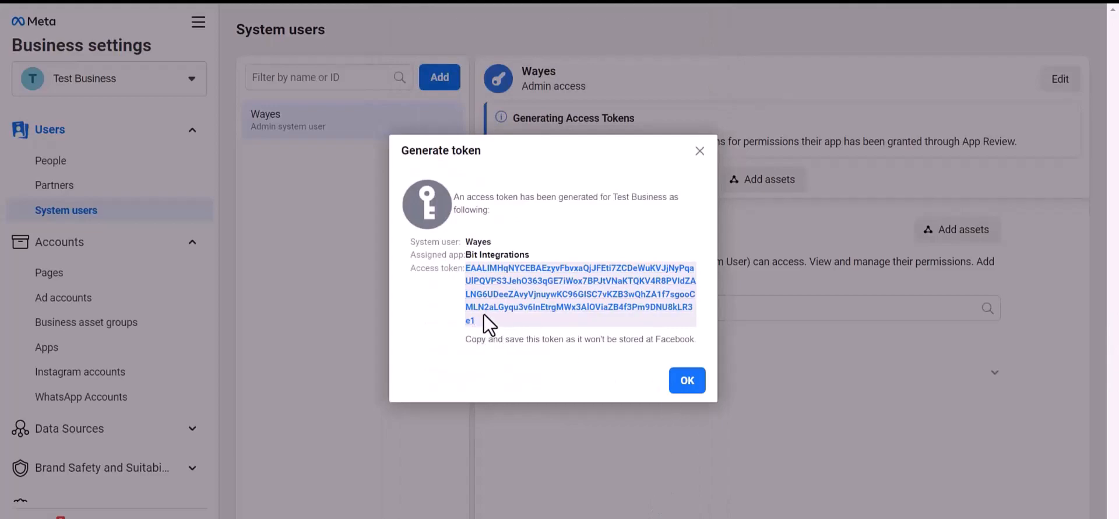
# - Copy the generated access token and paste it into the integration's Access Token field
pyautogui.moveTo(484, 318); pyautogui.dragTo(466, 268)
pyautogui.hotkey('ctrl', 'c')
pyautogui.click(466, 1)
pyautogui.click(320, 396)
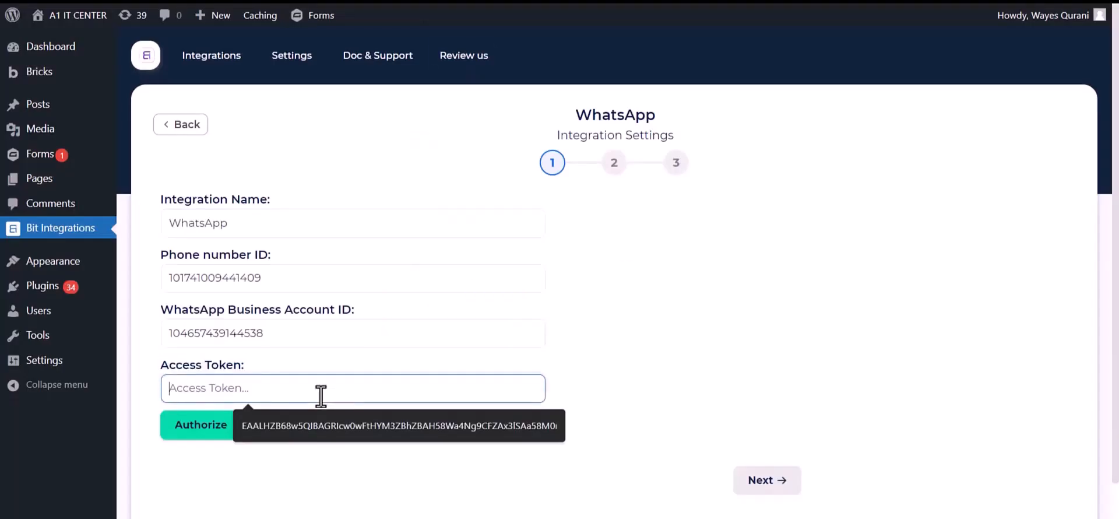
pyautogui.hotkey('ctrl', 'v')
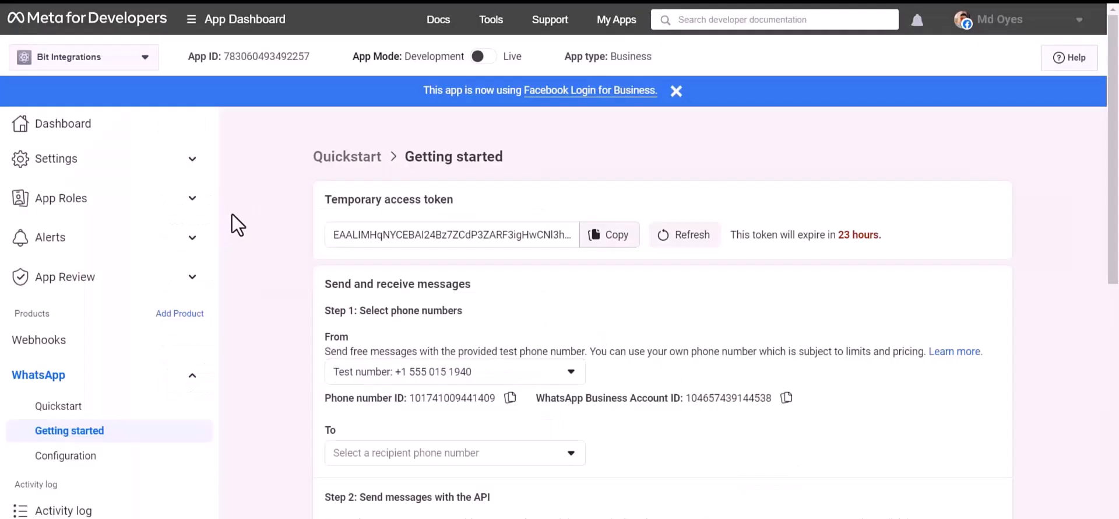
# - Start adding a phone number by creating a WhatsApp Business profile named Bit Apps in the Automotive category
pyautogui.scroll(-8, 233, 213)
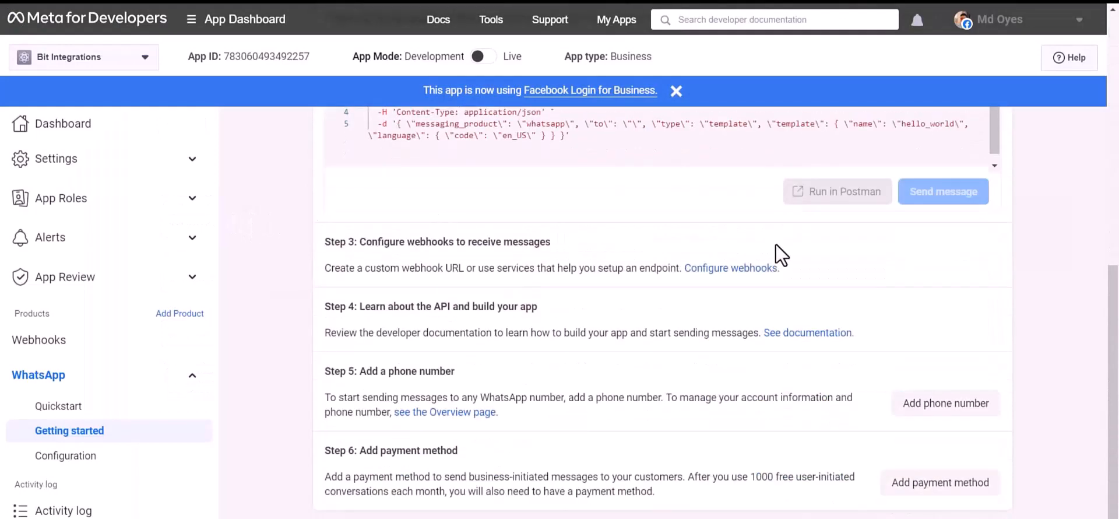
pyautogui.click(939, 411)
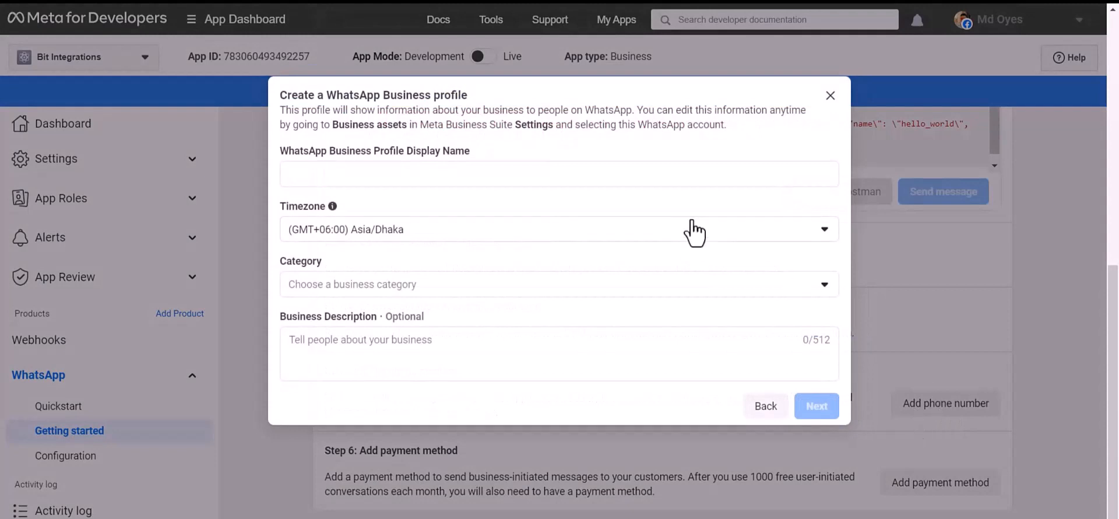
pyautogui.click(508, 175)
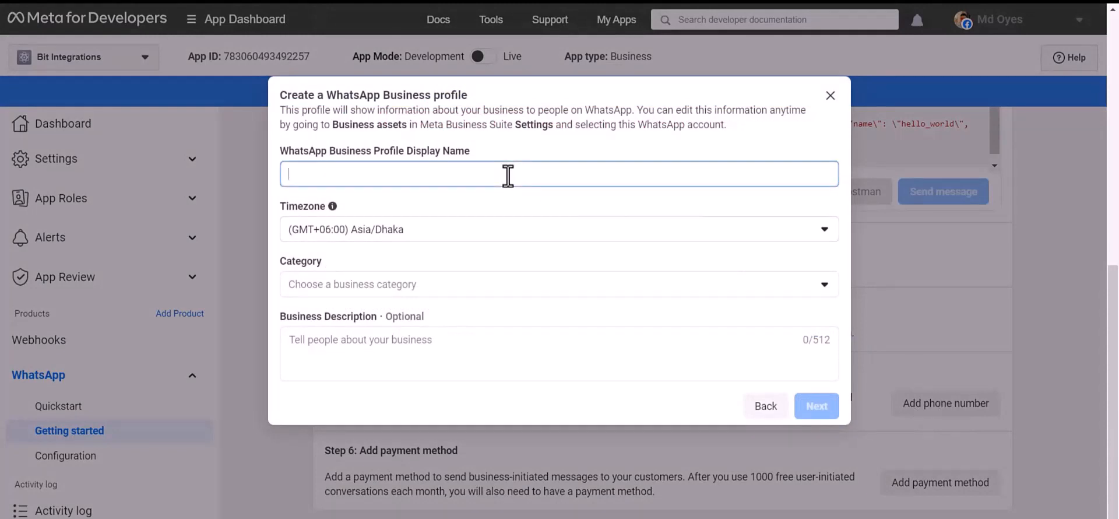
pyautogui.write('Bit Apps')
pyautogui.click(380, 288)
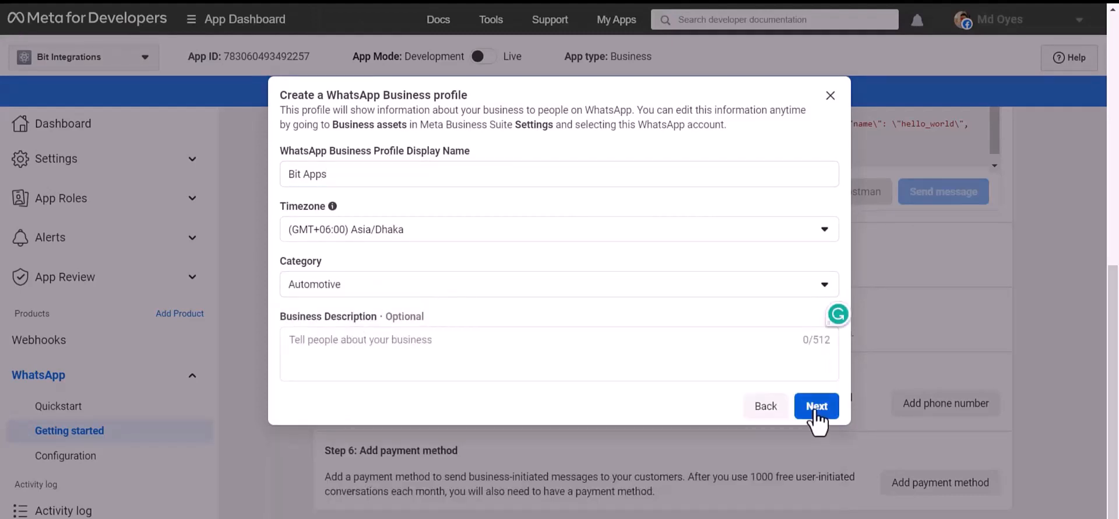
pyautogui.click(818, 412)
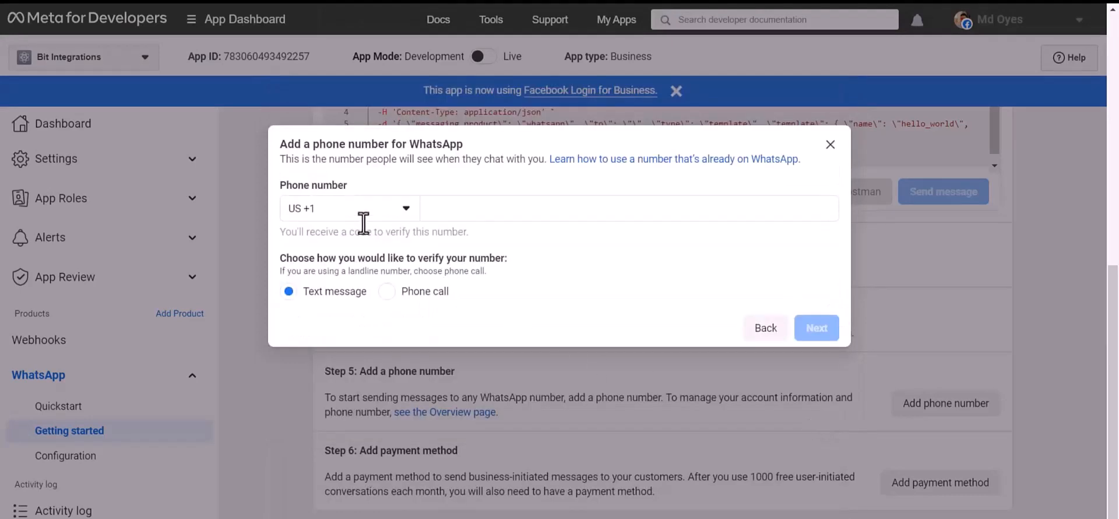
# - Set the phone number's country code to Bangladesh +880, paste the business phone number, and continue to verification
pyautogui.click(341, 218)
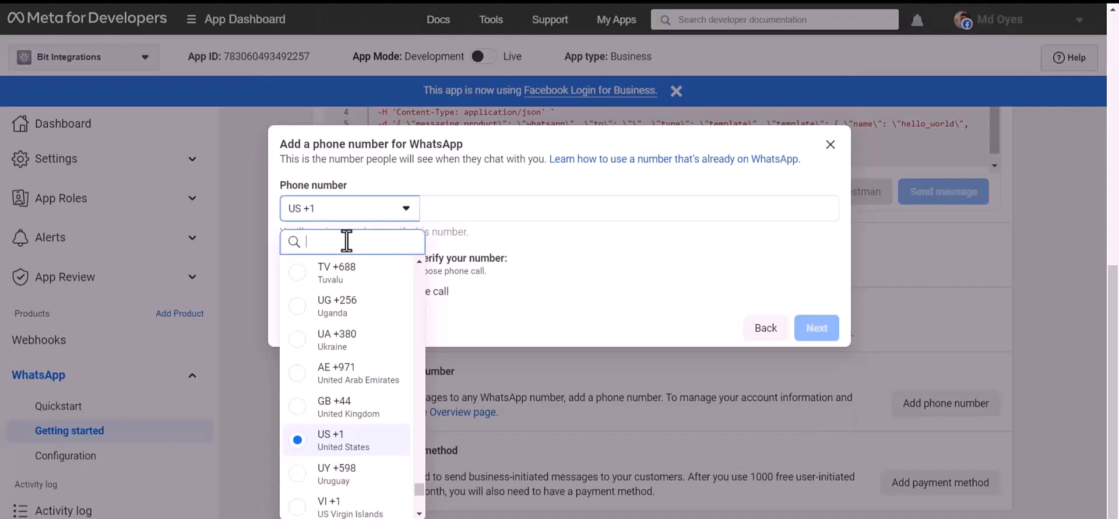
pyautogui.write('bangladesh')
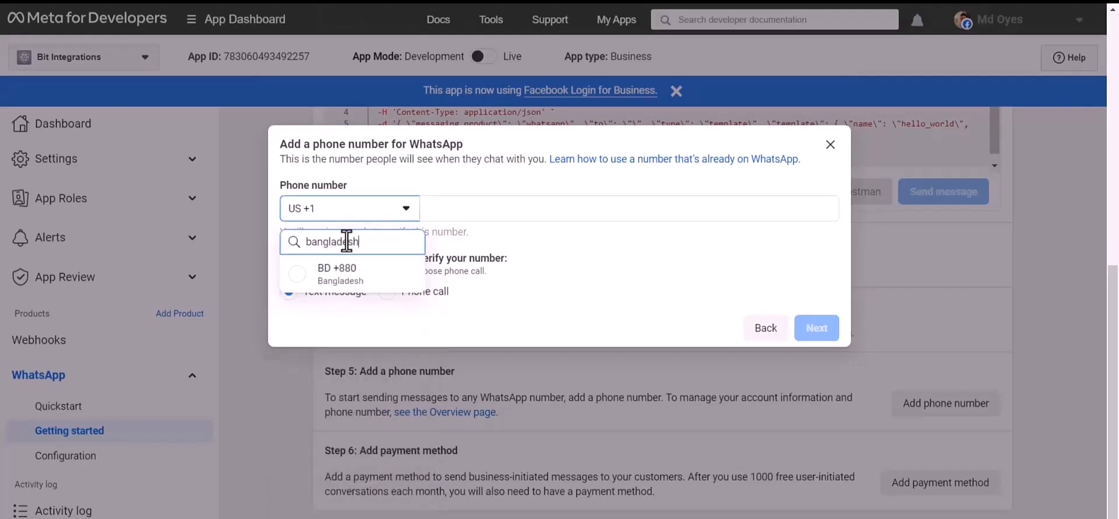
pyautogui.click(350, 271)
pyautogui.click(428, 209)
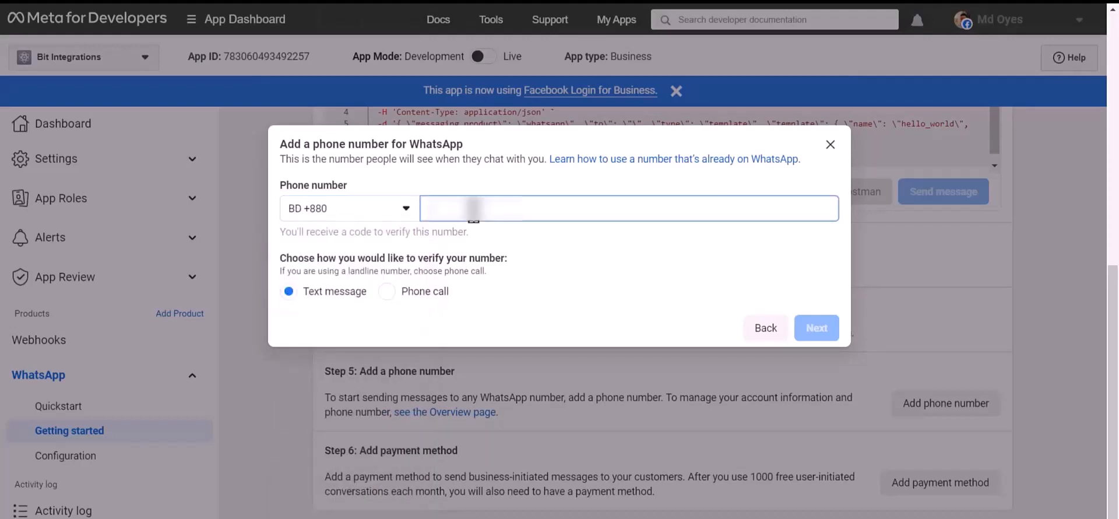
pyautogui.hotkey('ctrl', 'v')
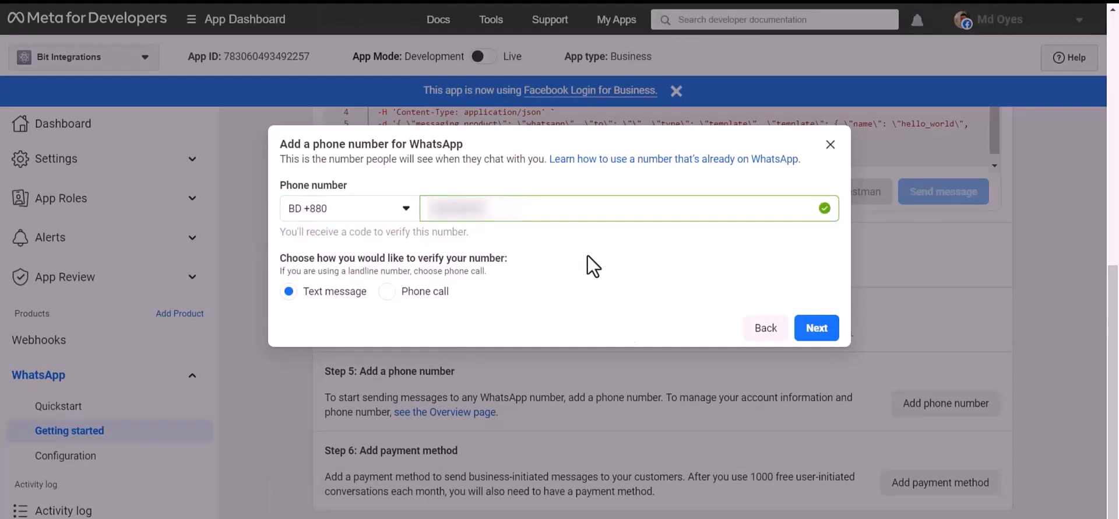
pyautogui.click(818, 330)
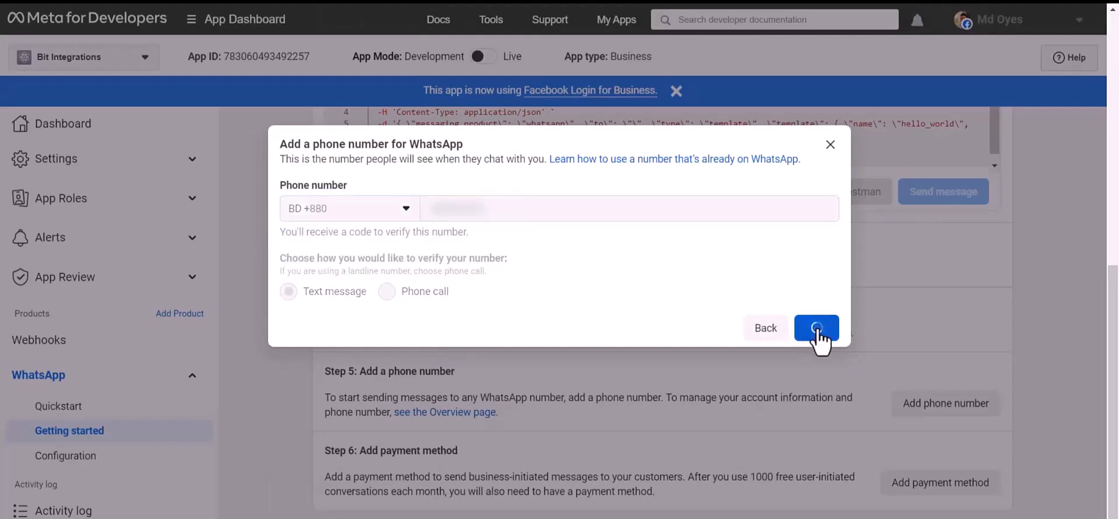
# - Enter the six-digit verification code sent to the phone number and submit it
pyautogui.click(291, 245)
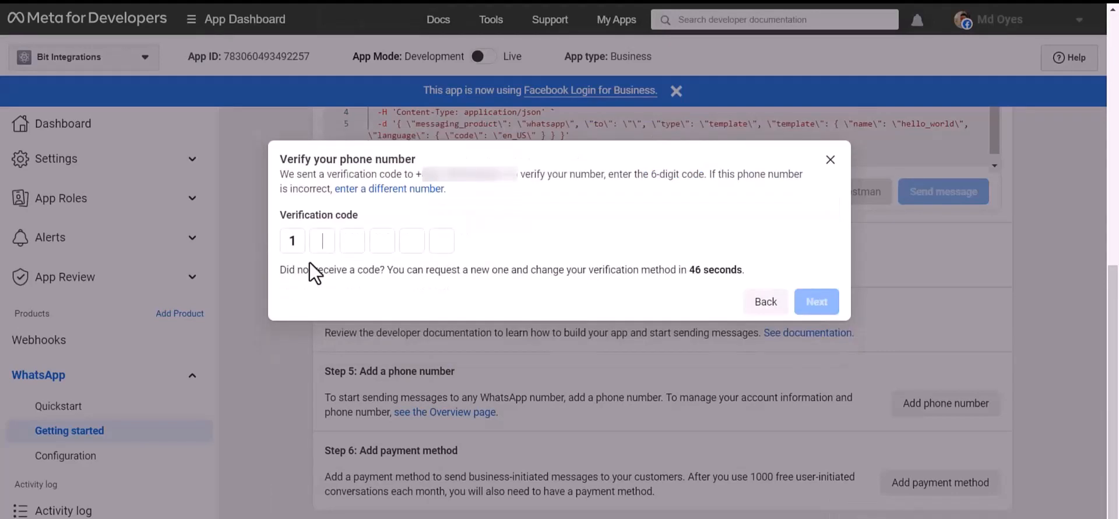
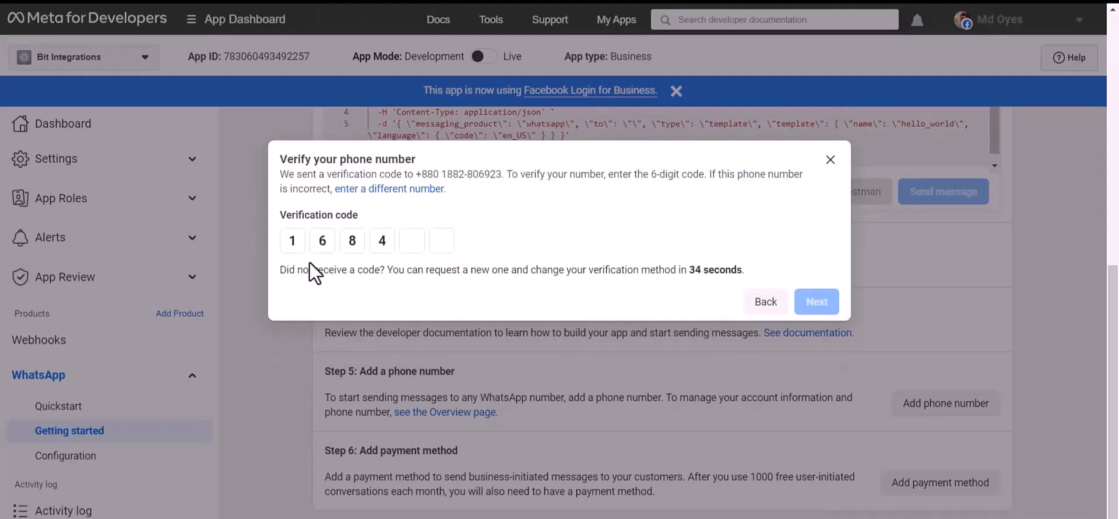
pyautogui.click(819, 302)
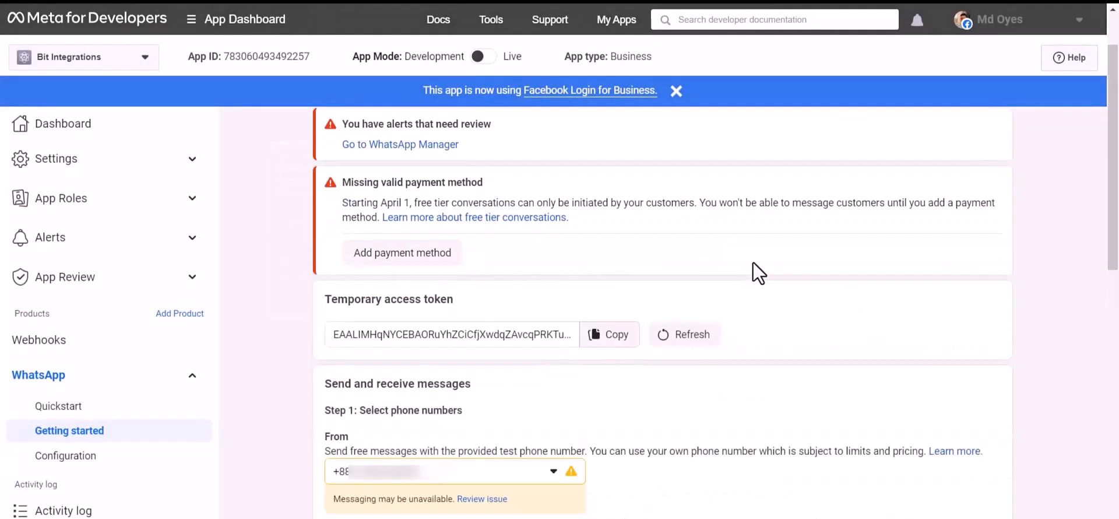
# - Authorize the WhatsApp connection in the integration settings and proceed to the next step
pyautogui.scroll(-10, 782, 250)
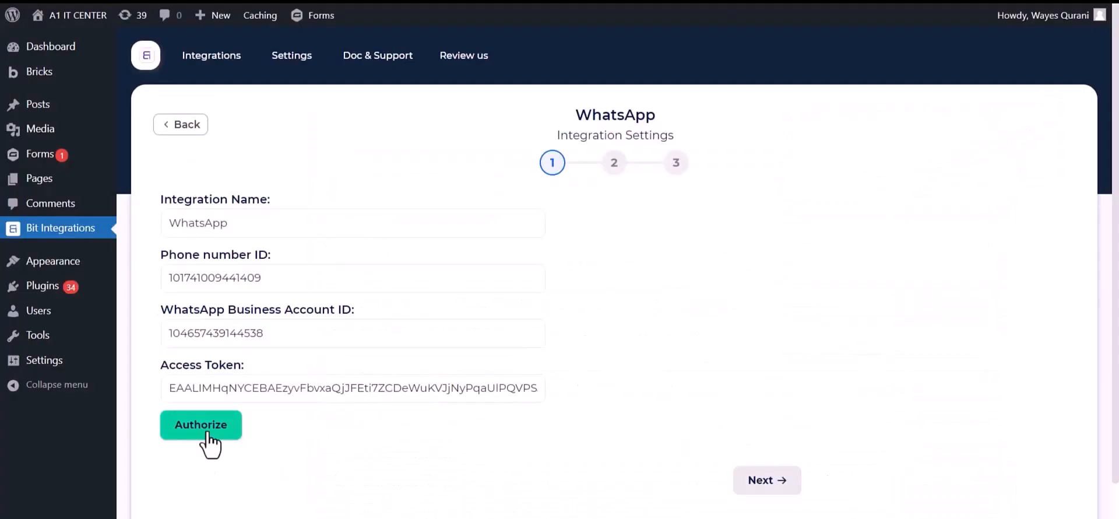
pyautogui.click(208, 432)
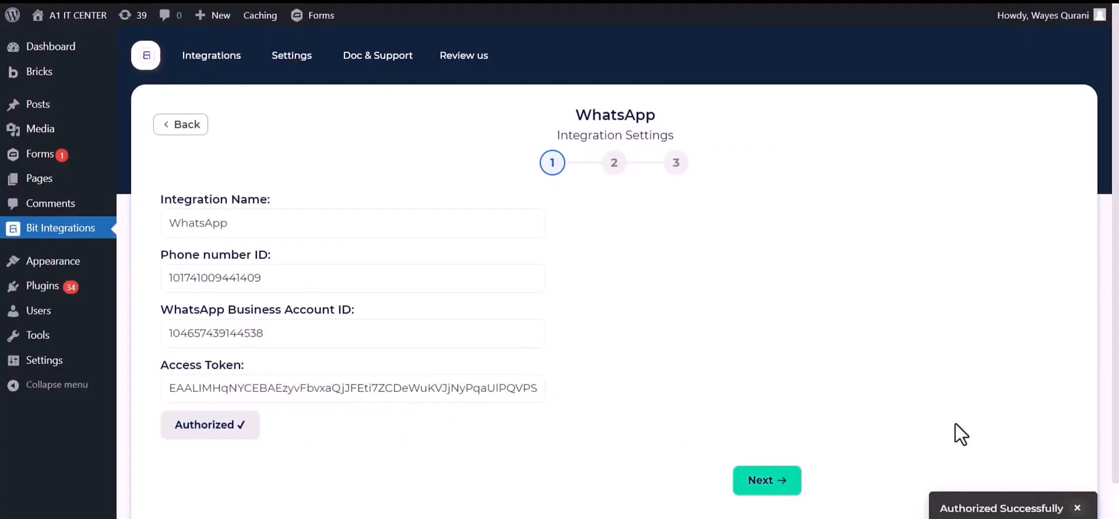
pyautogui.scroll(-1, 816, 392)
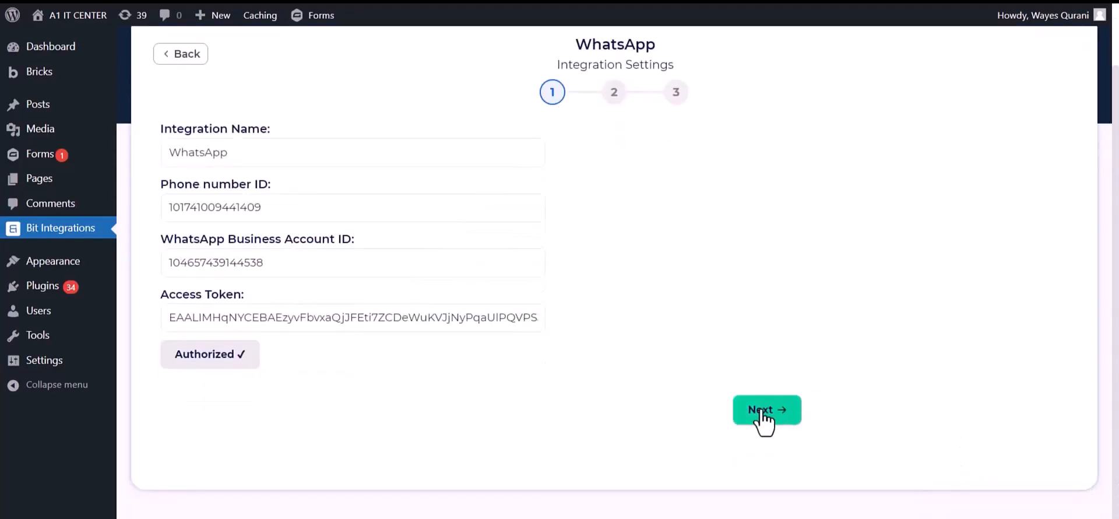
pyautogui.click(763, 417)
# - Set the message type to Template and map the form's Phone field to the WhatsApp Phone field
pyautogui.scroll(1, 724, 253)
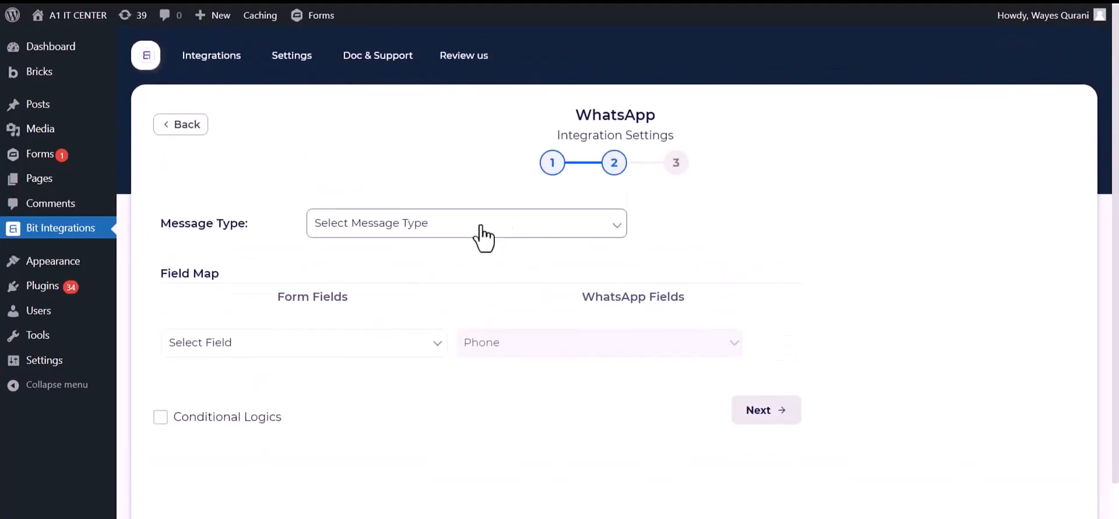
pyautogui.click(429, 244)
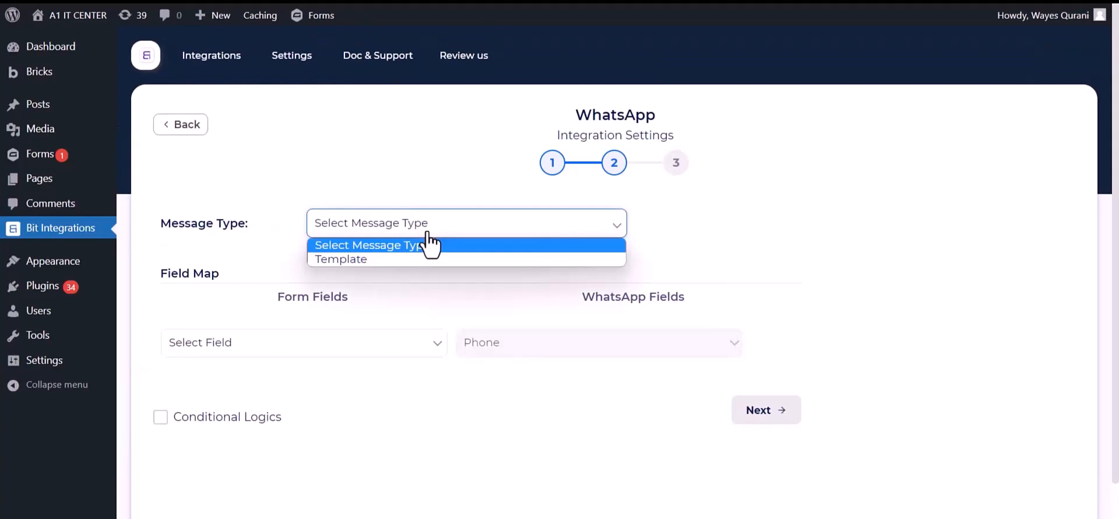
pyautogui.click(359, 260)
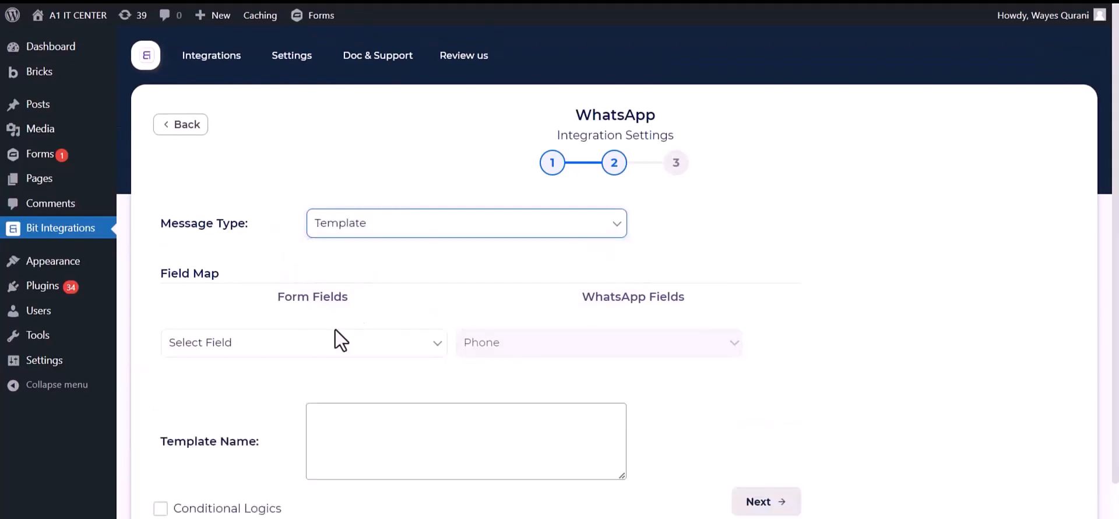
pyautogui.click(331, 350)
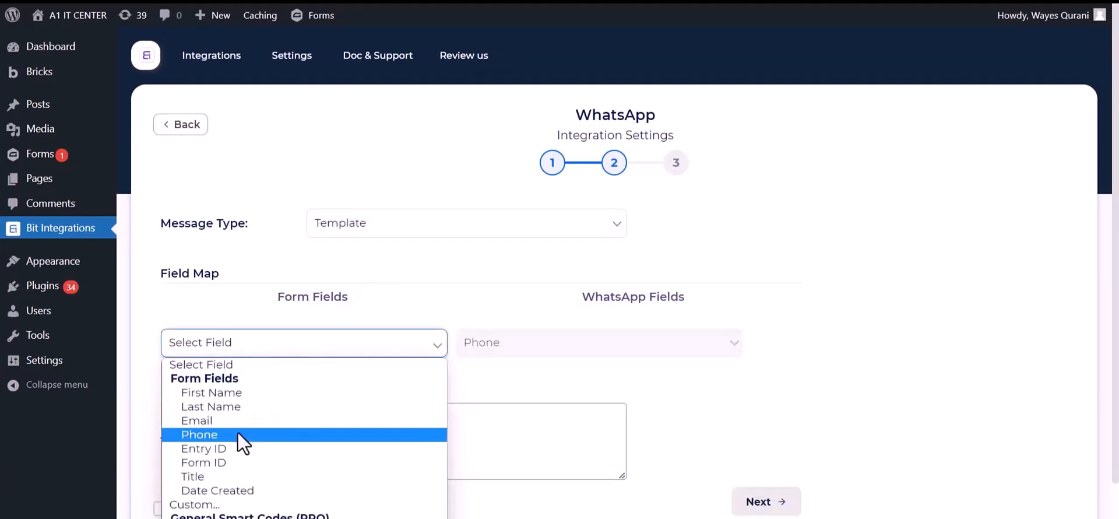
pyautogui.click(214, 434)
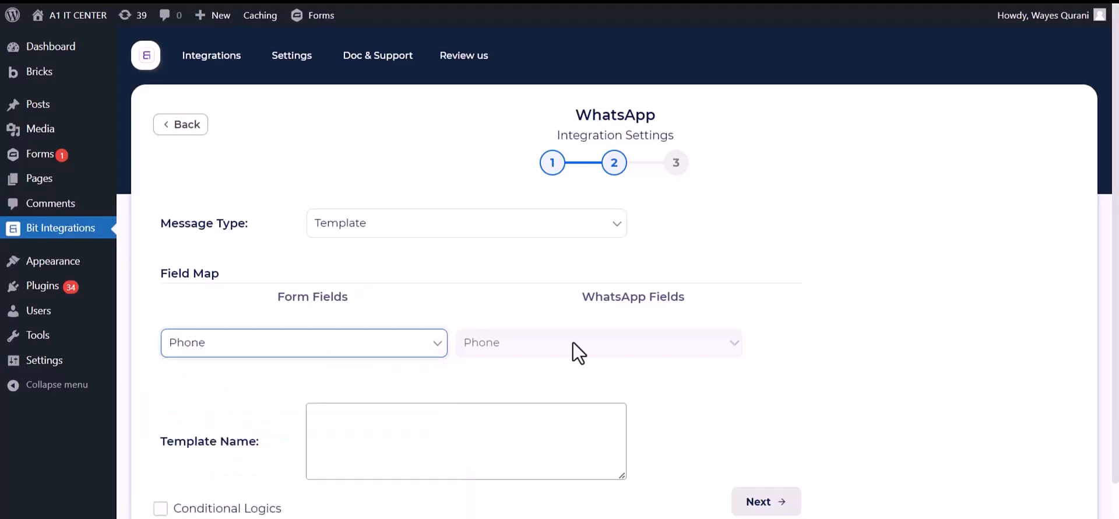
# - Copy the hello_world template name from the Meta message templates and paste it into the Template Name field
pyautogui.click(368, 440)
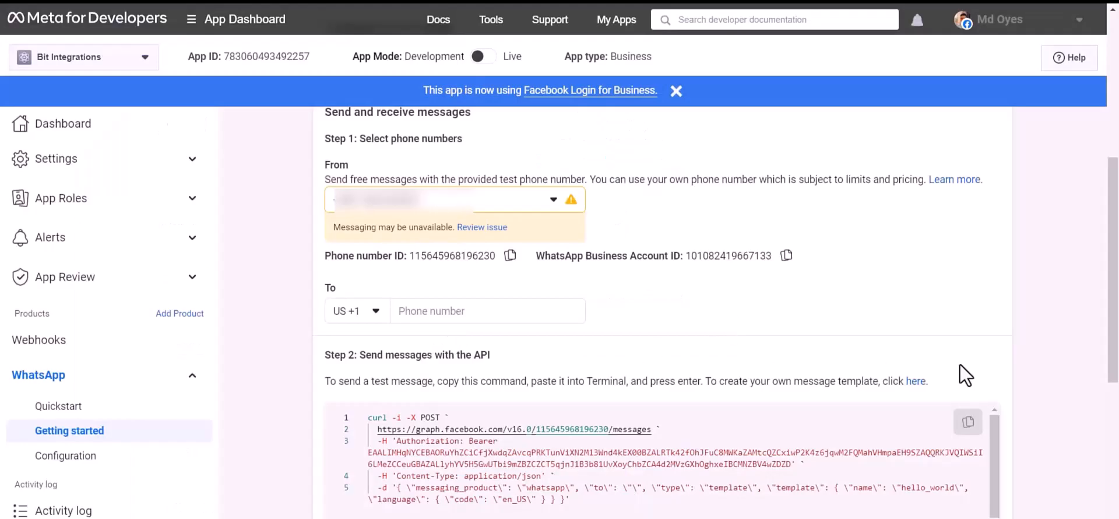
pyautogui.click(916, 383)
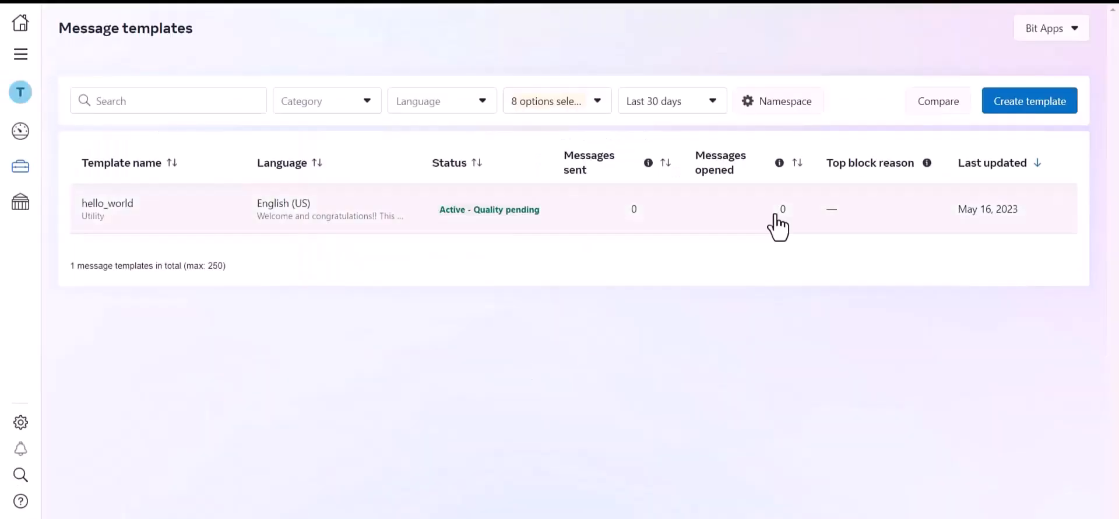
pyautogui.click(173, 207)
pyautogui.moveTo(74, 91); pyautogui.dragTo(148, 92)
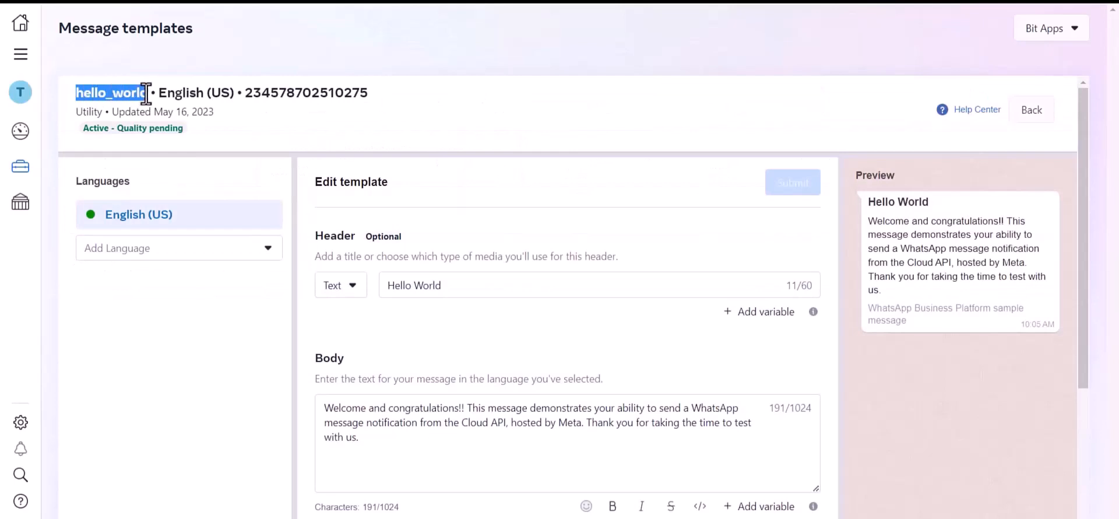
pyautogui.hotkey('ctrl', 'c')
pyautogui.hotkey('alt', 'Tab')
pyautogui.click(467, 422)
pyautogui.hotkey('ctrl', 'v')
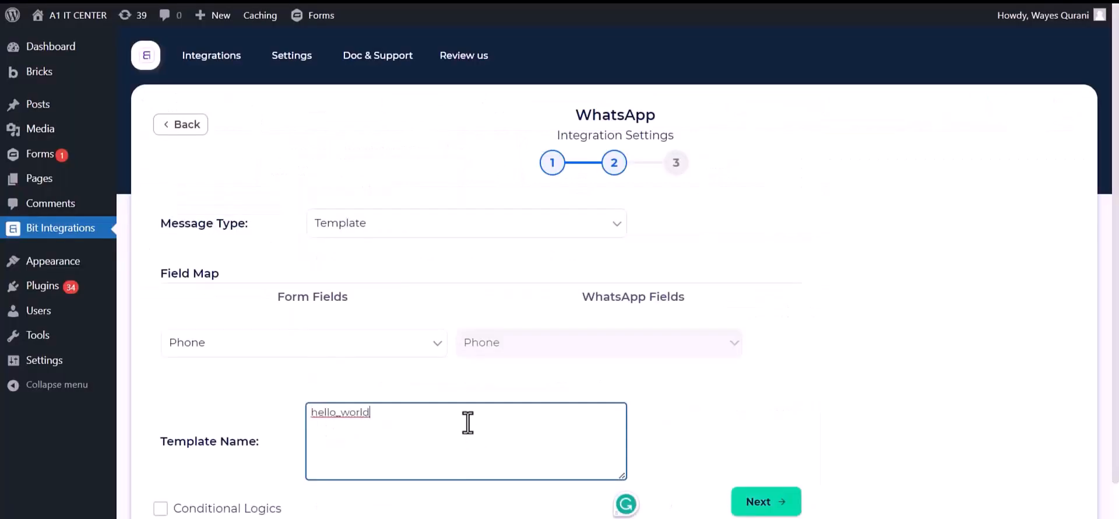
# - Proceed to the final step and finish and save the integration
pyautogui.click(665, 410)
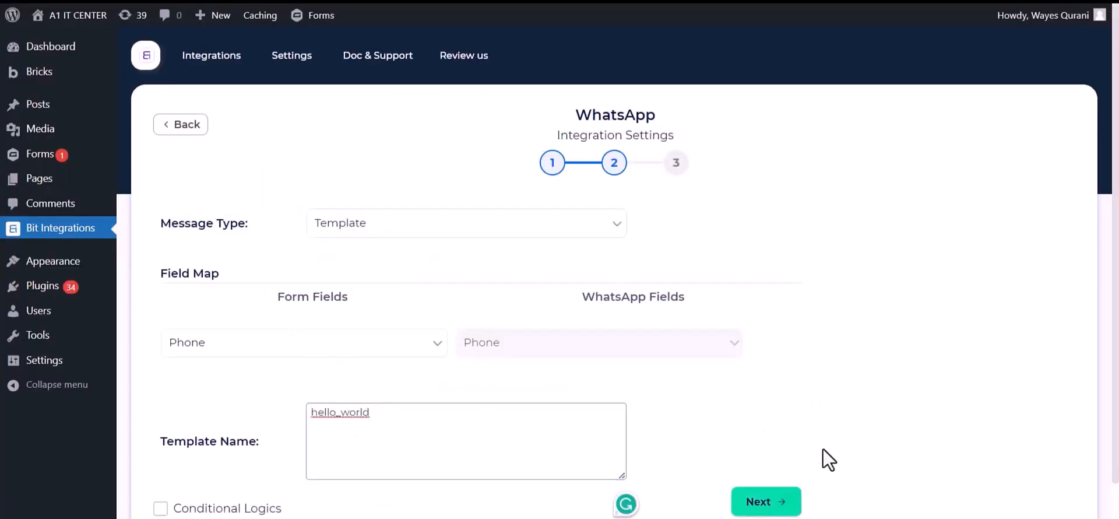
pyautogui.click(782, 506)
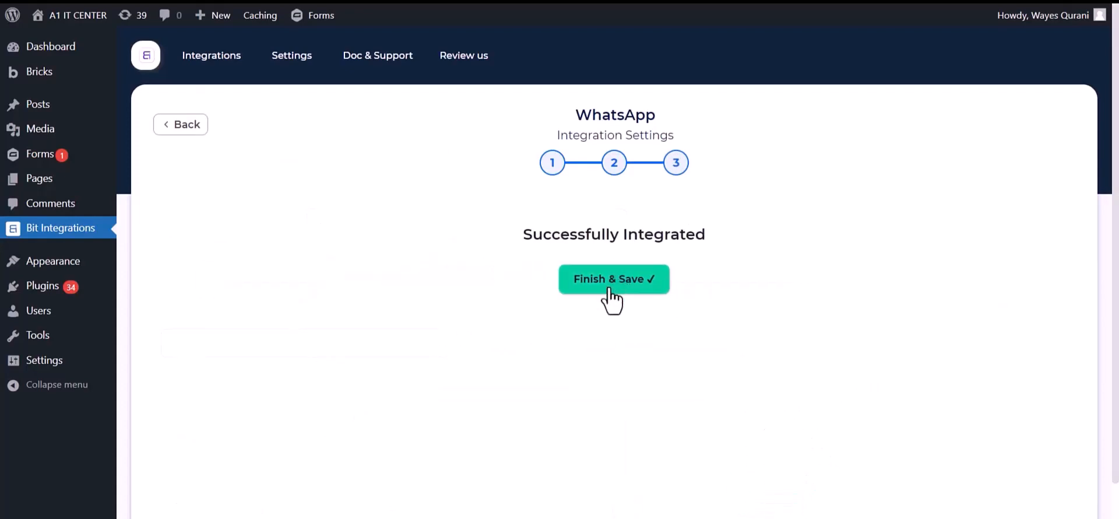
pyautogui.click(609, 289)
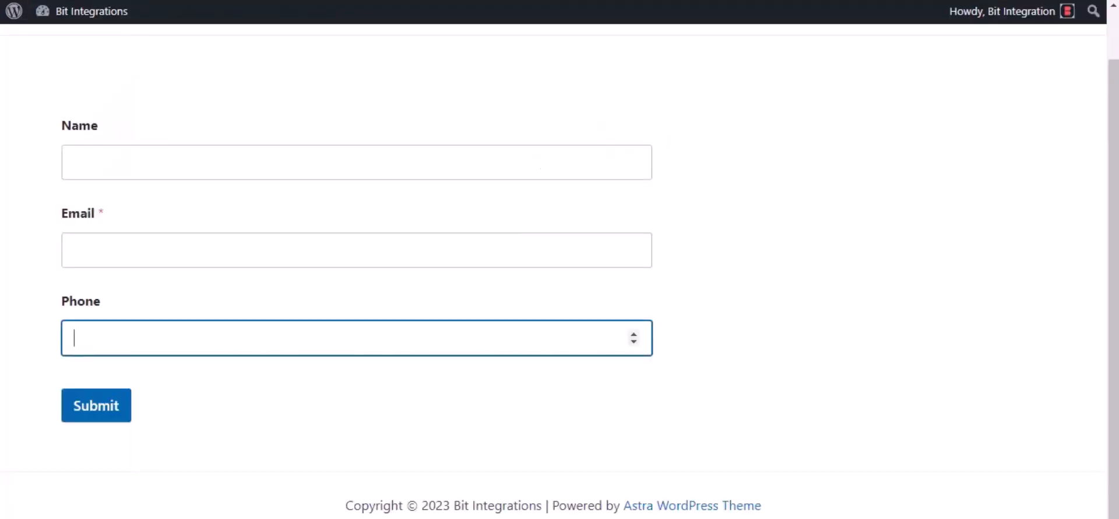
# - Submit the contact form with the name Bit Integrations, a contact e-mail address, and a phone number
pyautogui.click(124, 155)
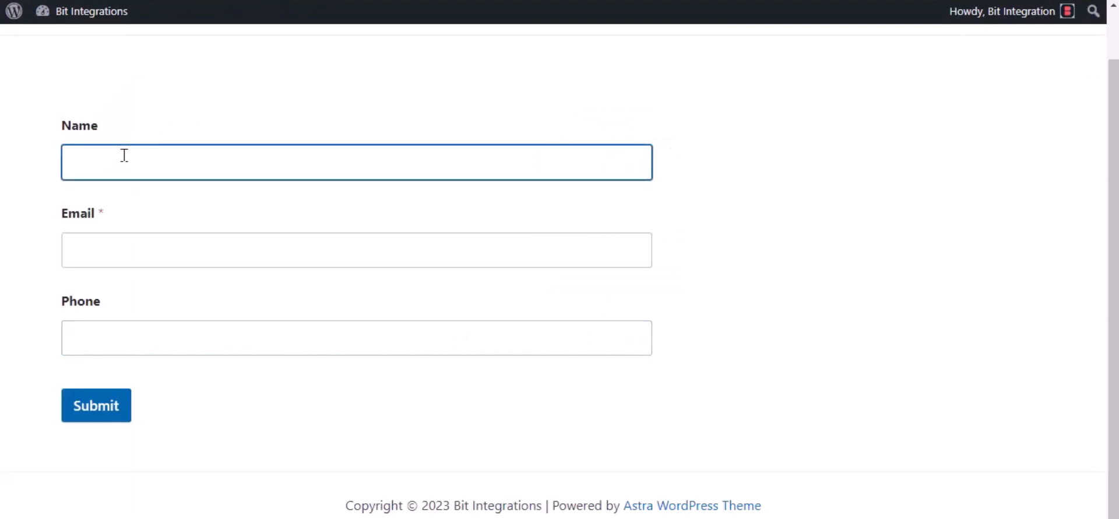
pyautogui.write('Bit Integrations')
pyautogui.click(107, 243)
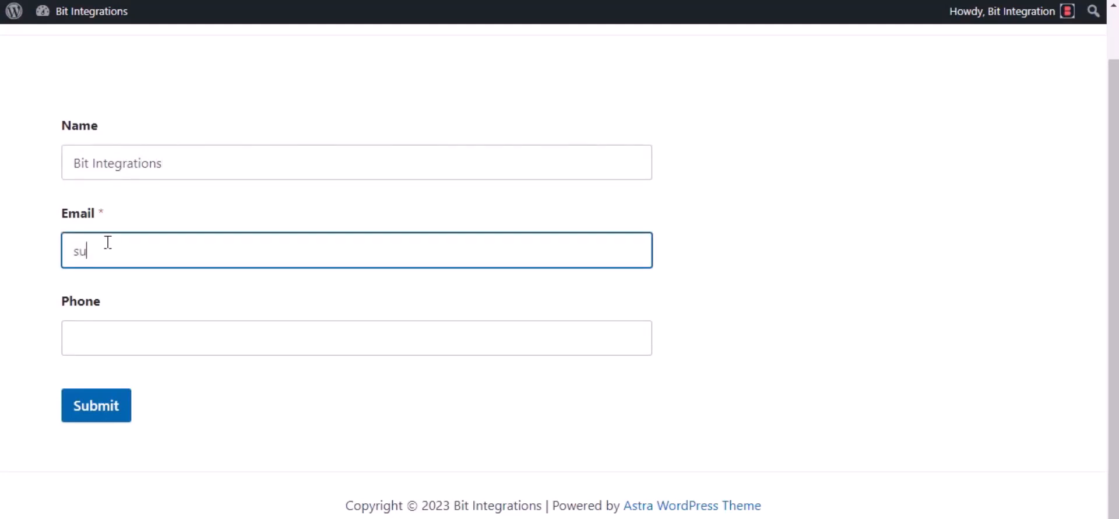
pyautogui.click(135, 349)
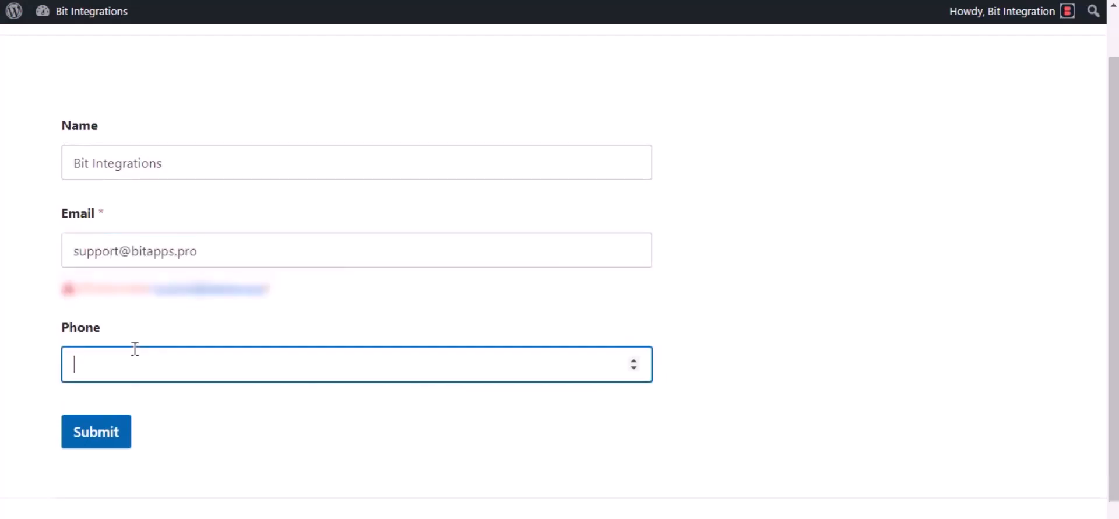
pyautogui.write('444555666')
pyautogui.click(96, 450)
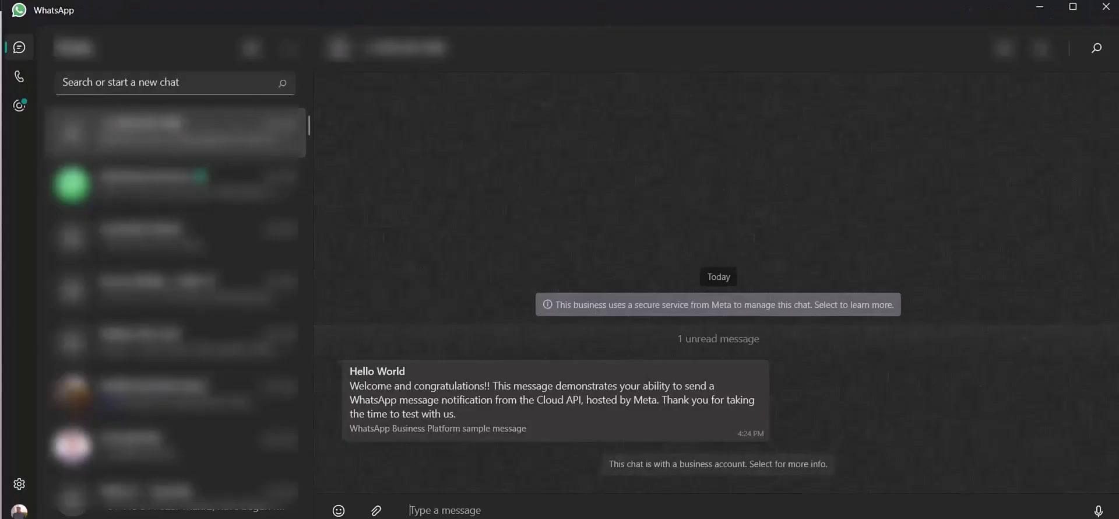
# - Examine the Hello World template message received in WhatsApp after the form submission
pyautogui.moveTo(350, 371); pyautogui.dragTo(561, 421)
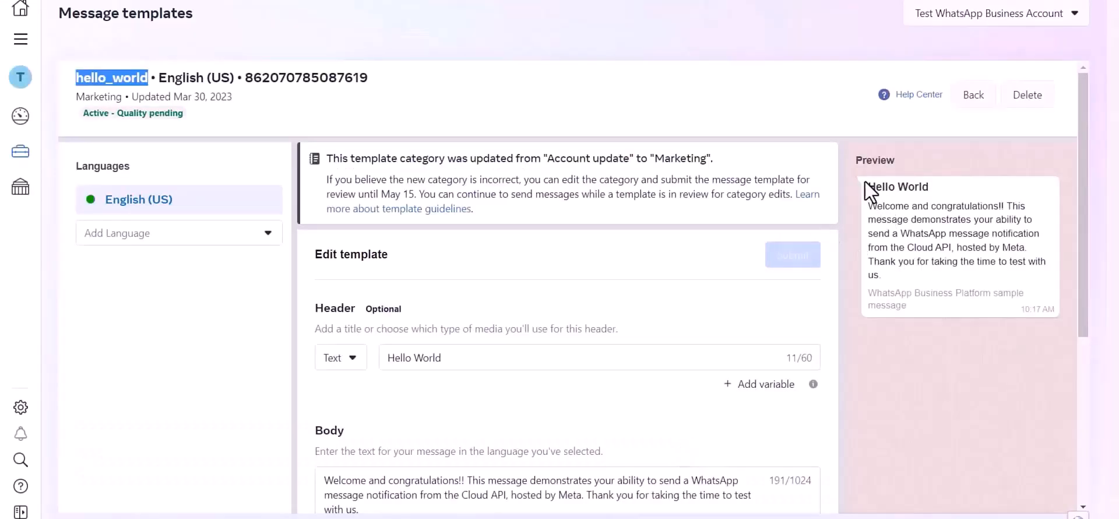
pyautogui.click(946, 271)
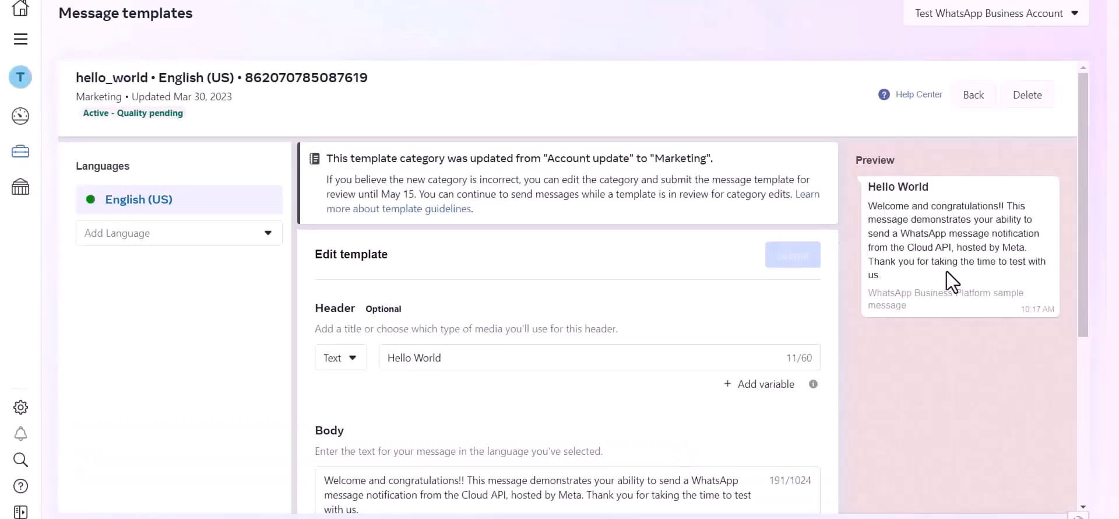